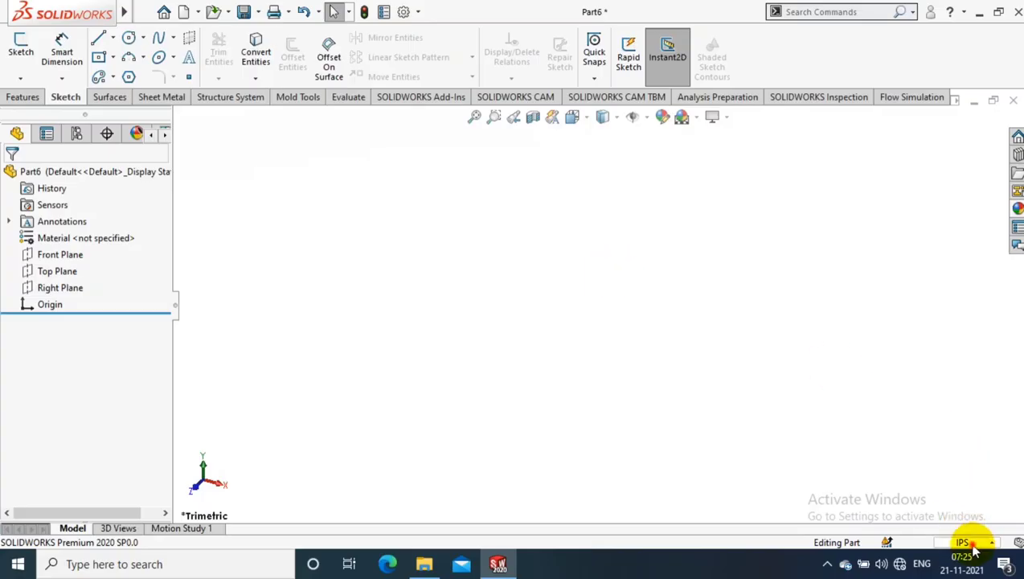
- Switch the part units to MMGS and view the Front Plane normal to
left_click(962, 542)
left_click(916, 472)
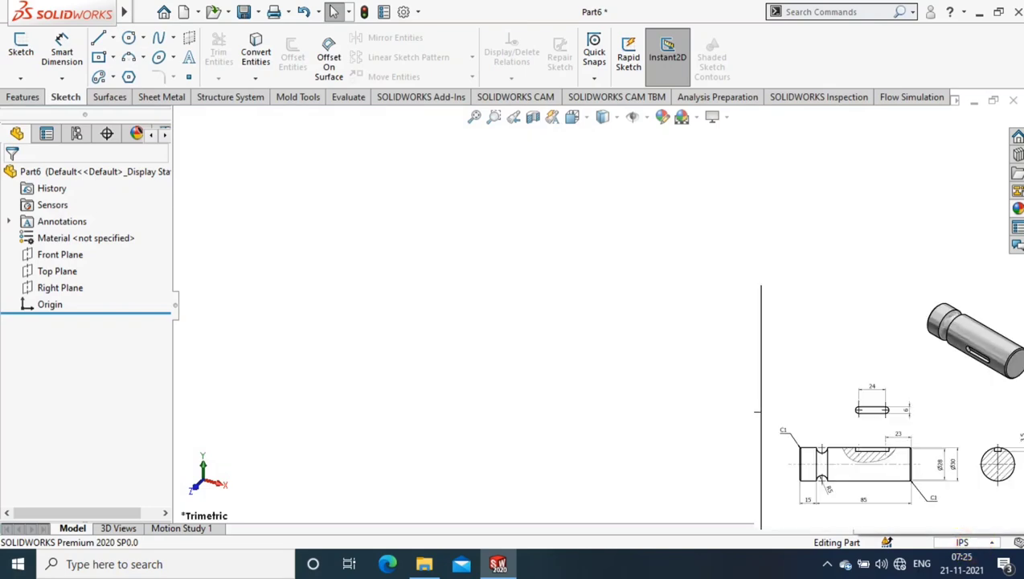
right_click(65, 255)
left_click(136, 232)
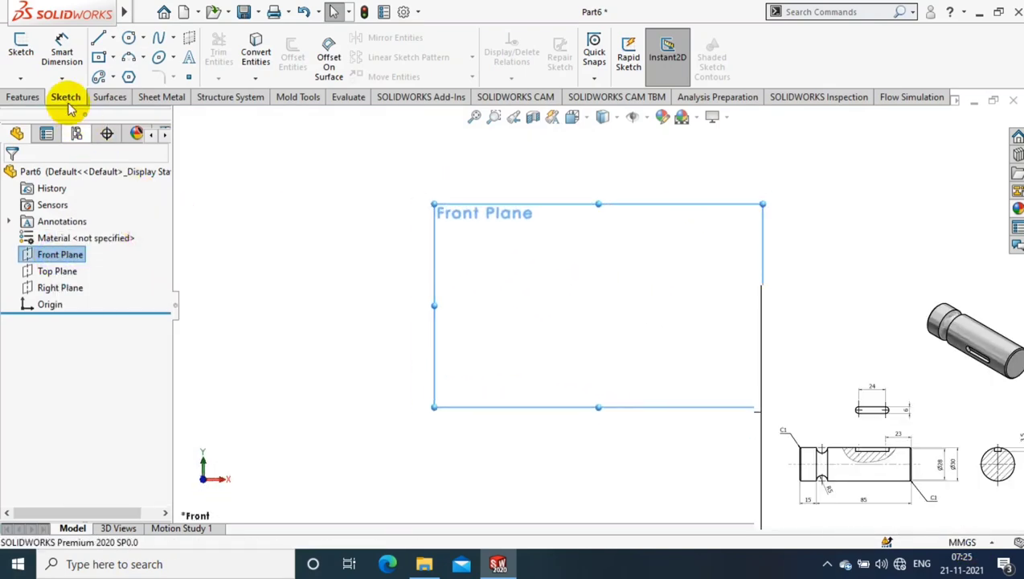
- Sketch a circle centred on the origin and dimension its diameter to 30 mm
left_click(126, 40)
left_click(598, 306)
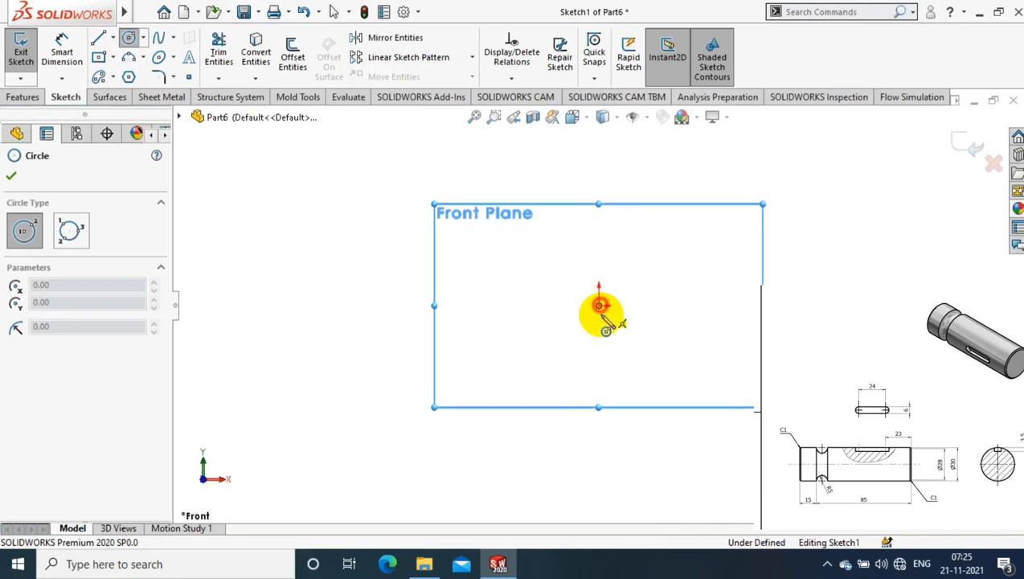
left_click(542, 250)
left_click(64, 46)
left_click(579, 231)
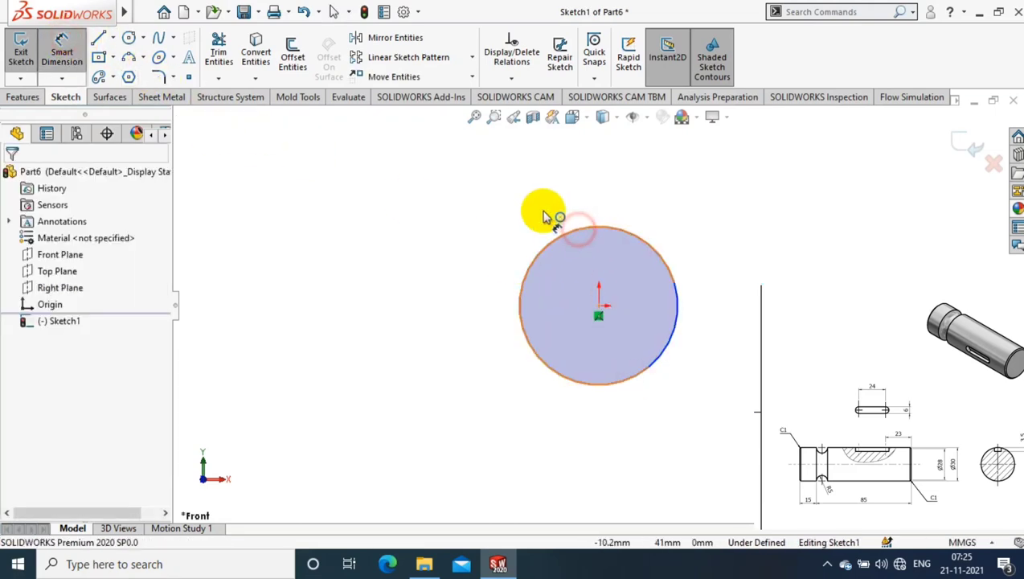
left_click(593, 415)
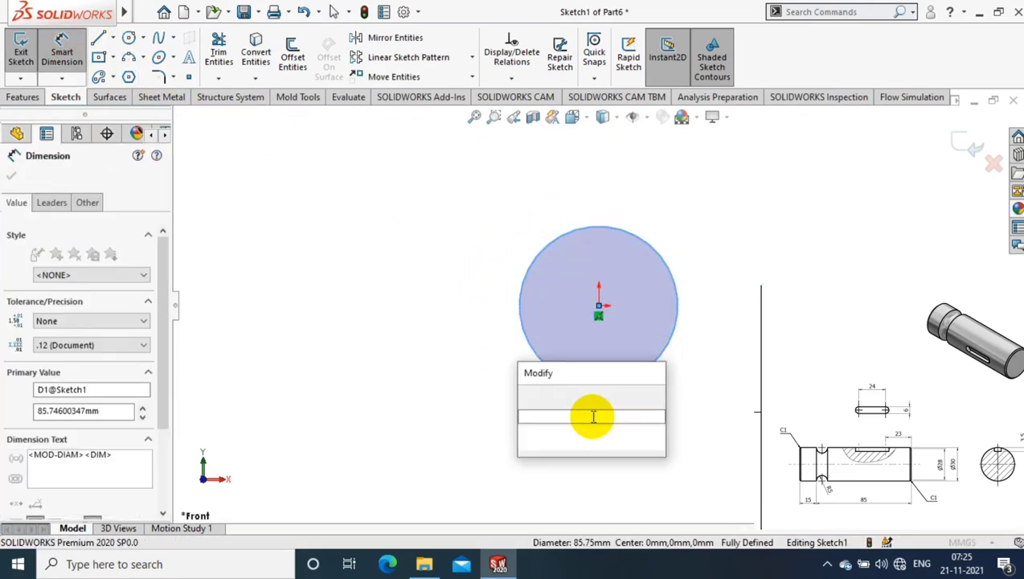
type("30")
key("Return")
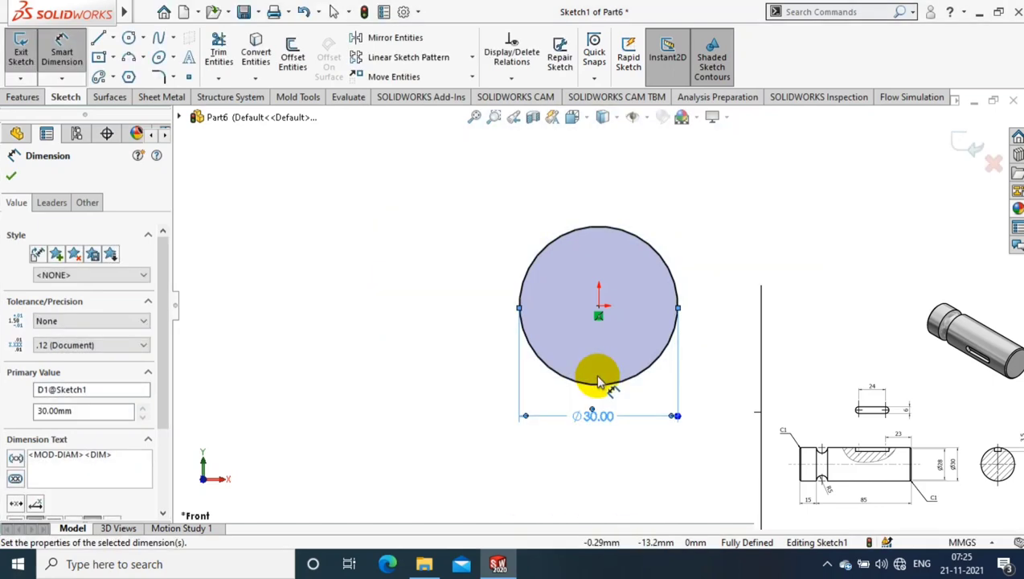
- Exit the sketch and extrude the Ø30 mm circle 85 mm as Boss-Extrude1
left_click(21, 49)
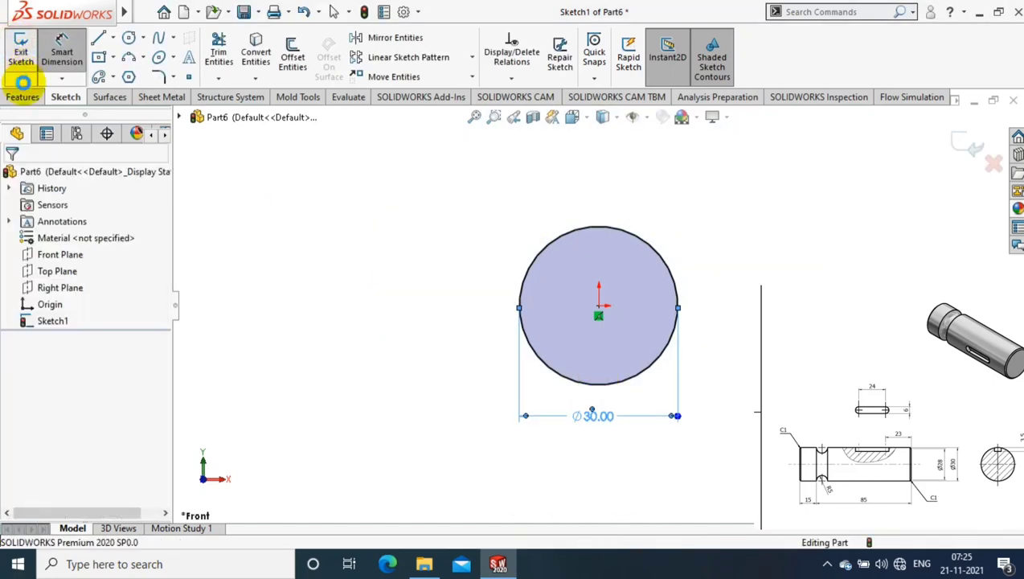
left_click(23, 96)
left_click(26, 53)
left_click(564, 233)
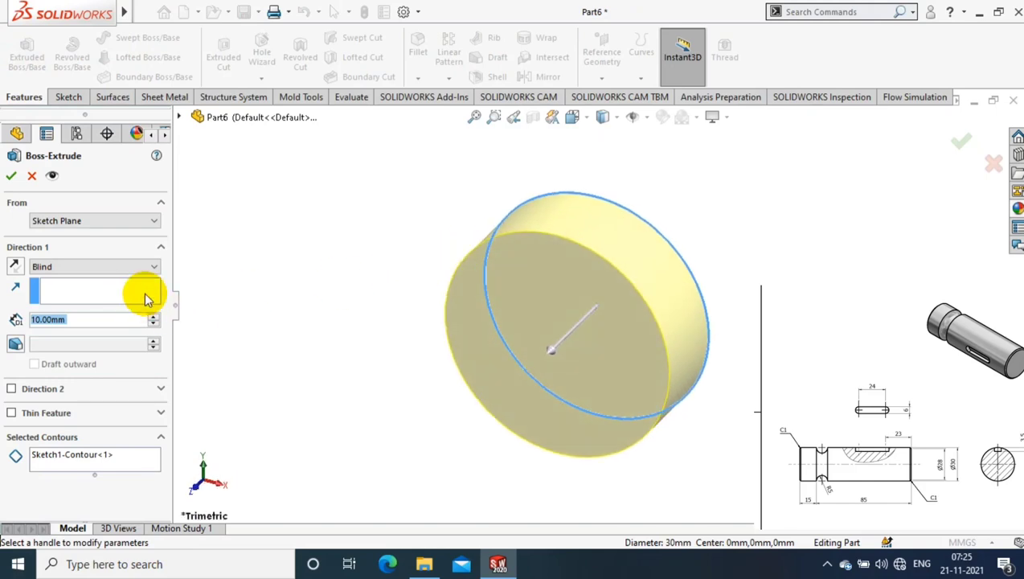
type("85")
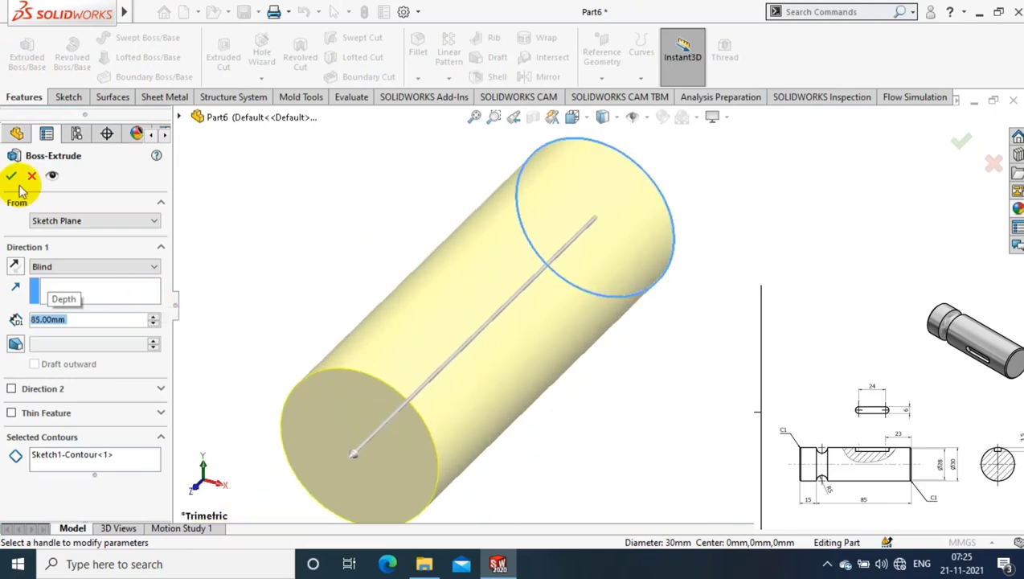
left_click(11, 179)
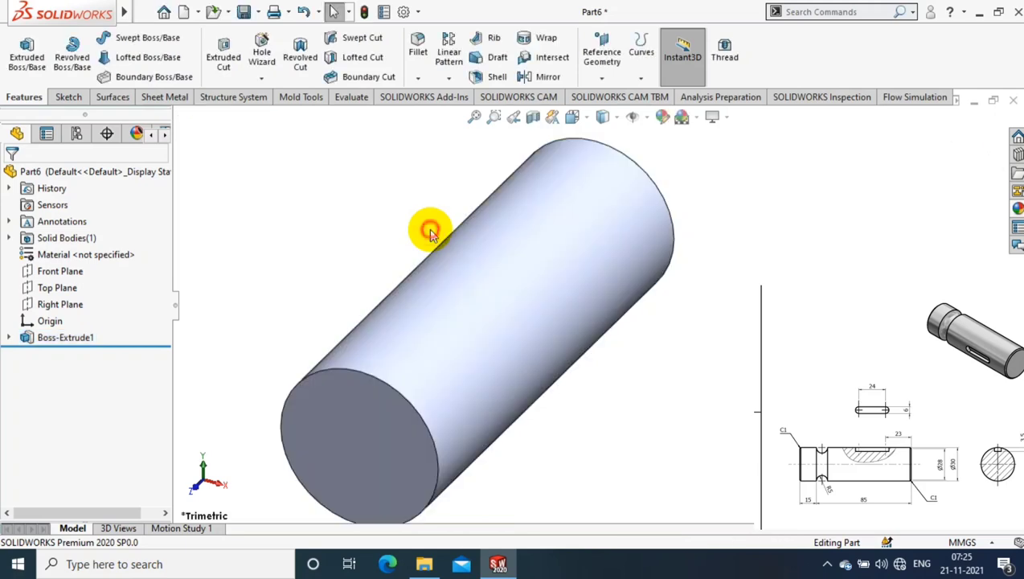
- Start a sketch on the Top Plane and draw a small circle on the cylinder's right edge
left_click(87, 277)
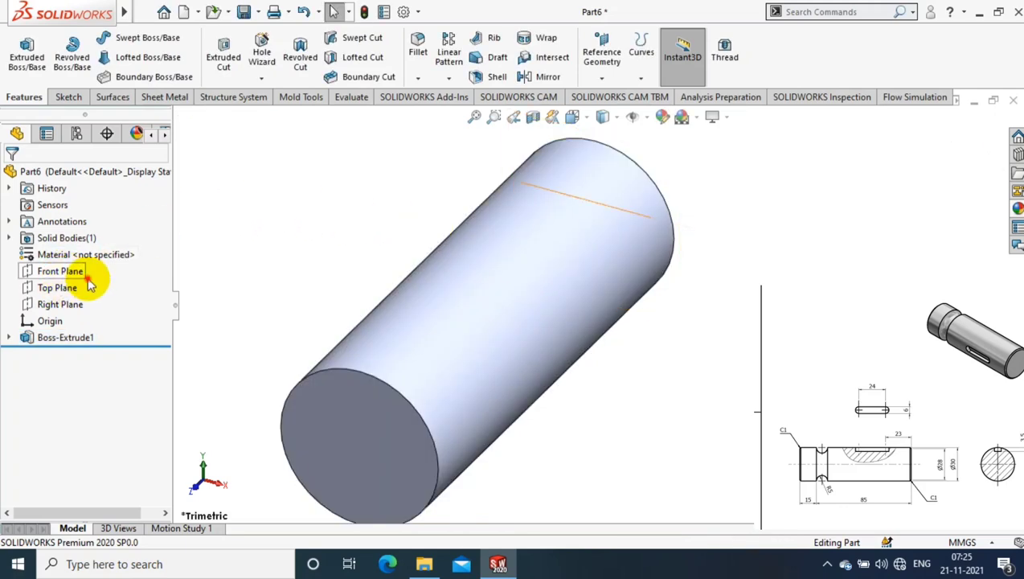
right_click(72, 287)
left_click(125, 266)
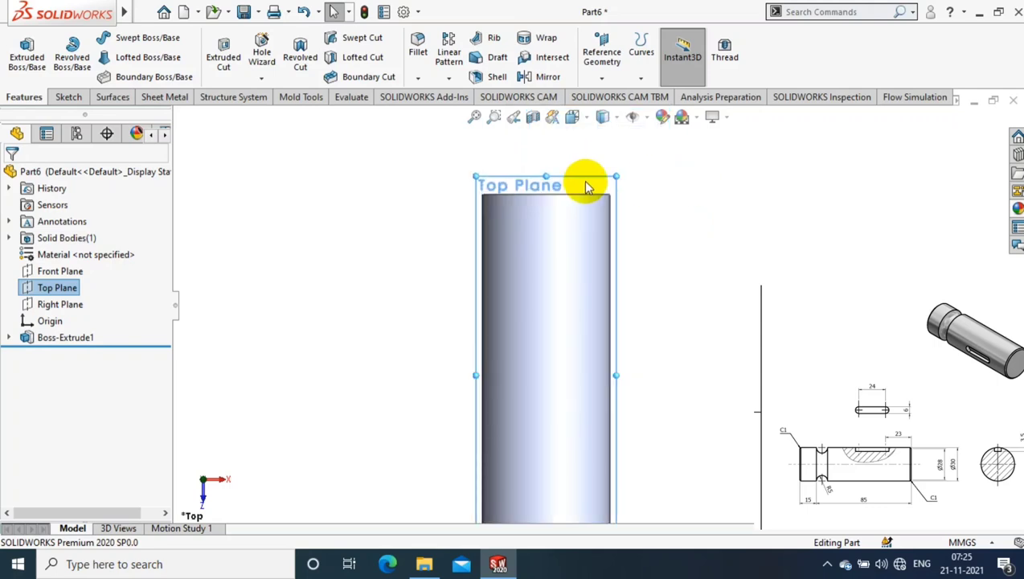
left_click(66, 97)
left_click(38, 64)
left_click(138, 38)
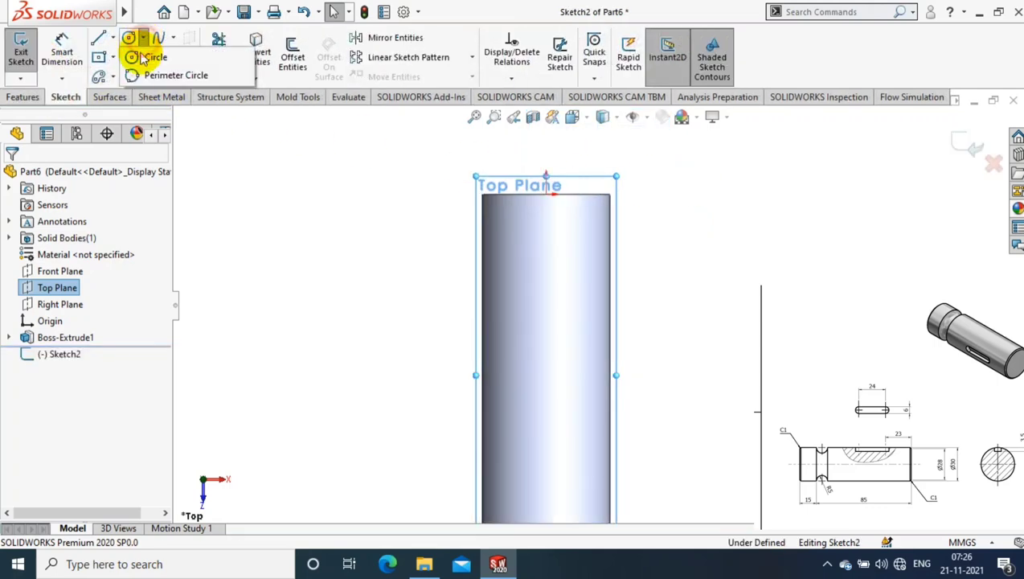
left_click(147, 55)
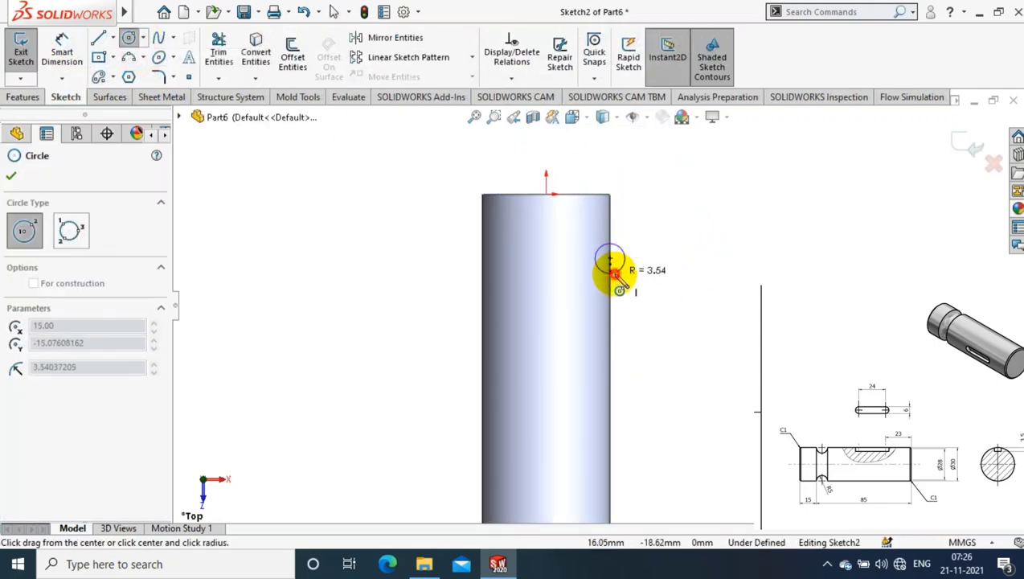
left_click_drag(612, 260, 615, 270)
- Dimension the circle to Ø10 mm and 20 mm from the cylinder's top edge
key("Escape")
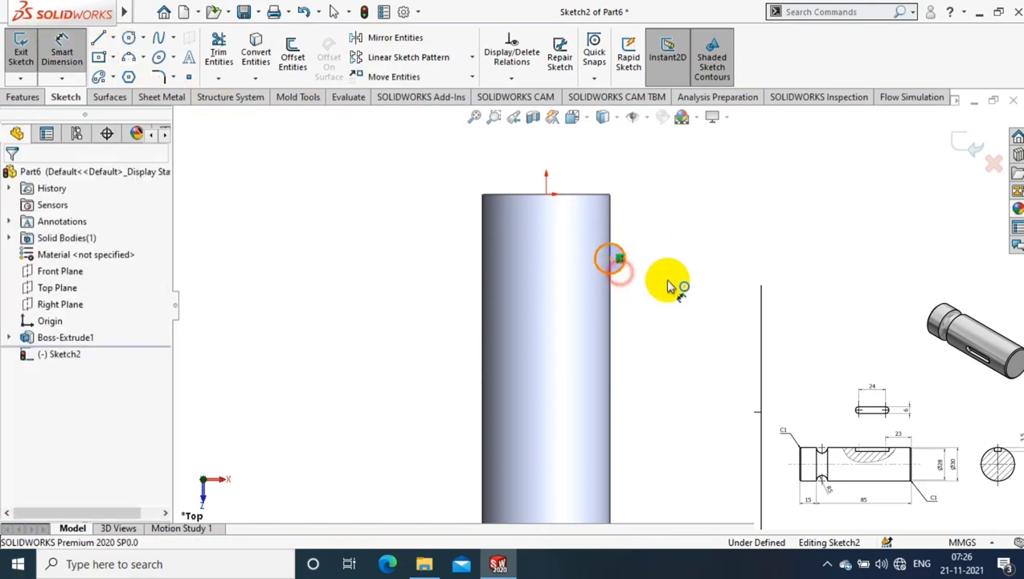
left_click(699, 274)
type("10")
key("Return")
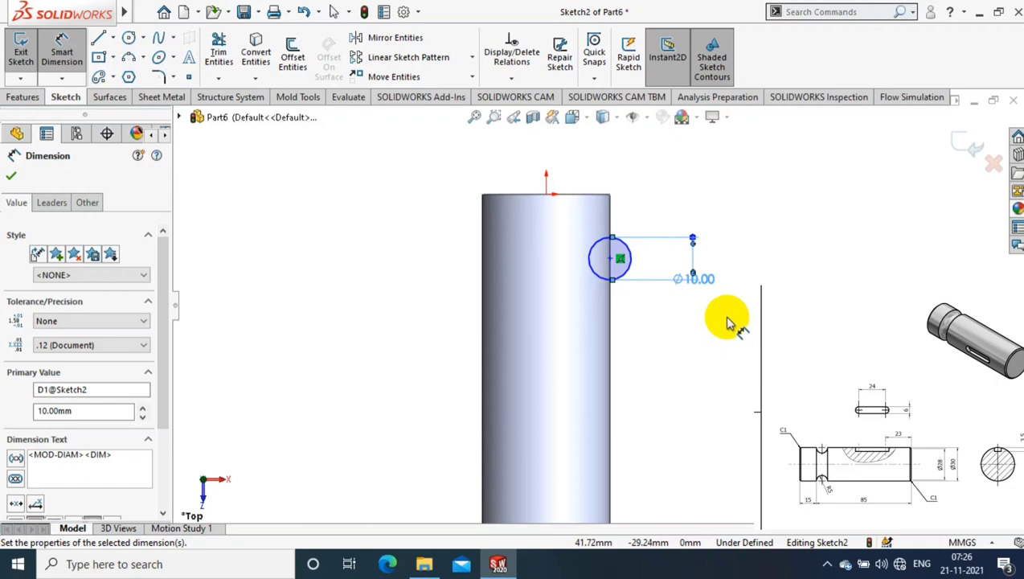
scroll(663, 211, "down", 2)
key("Escape")
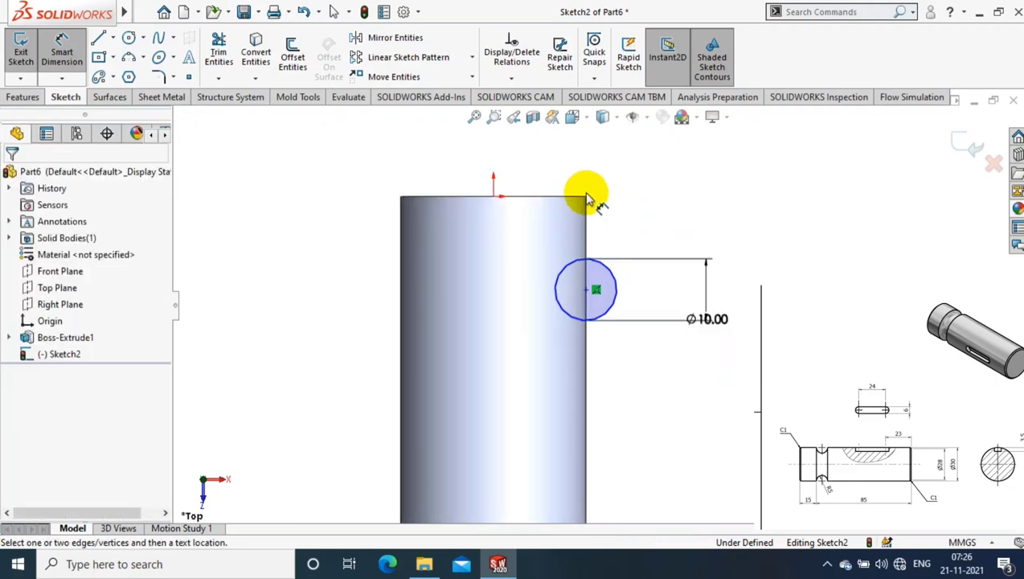
left_click(583, 197)
scroll(588, 266, "down", 2)
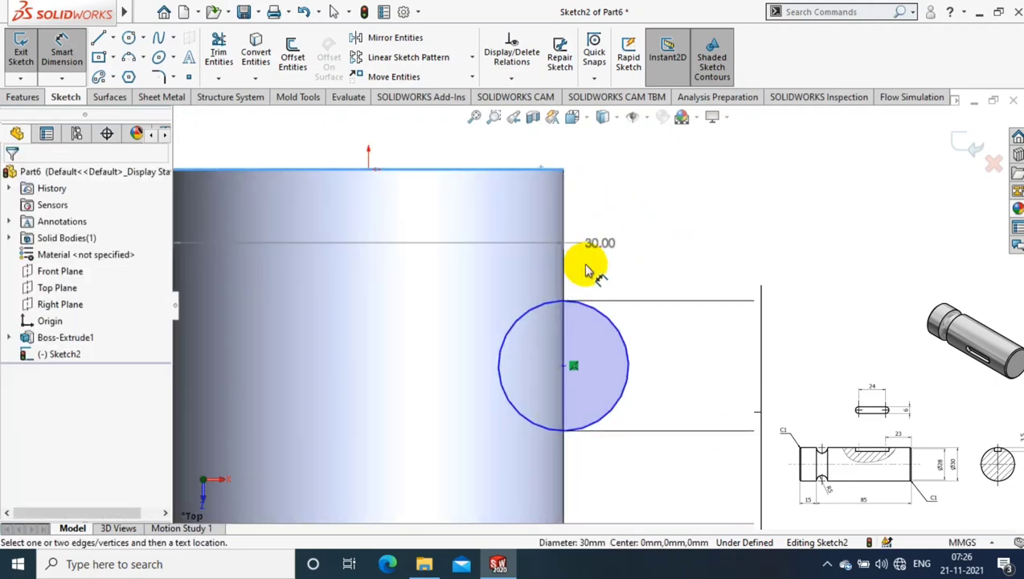
left_click(567, 303)
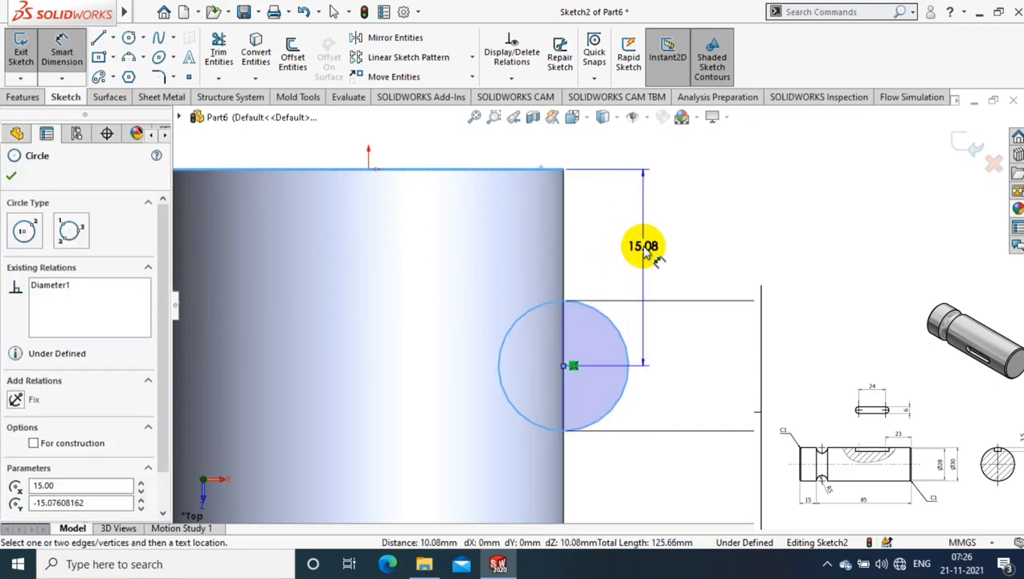
left_click(649, 253)
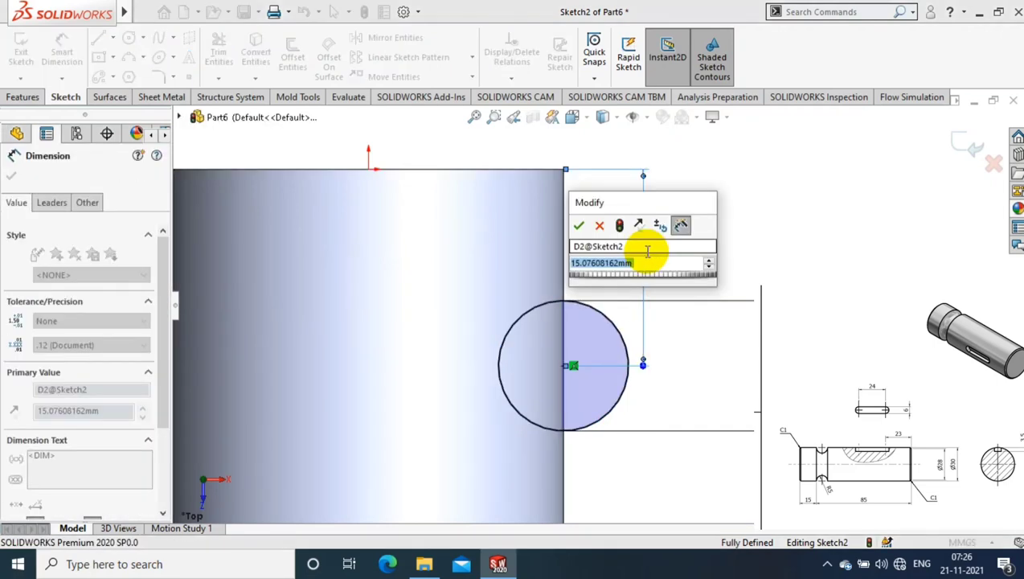
type("2")
type("20")
key("Return")
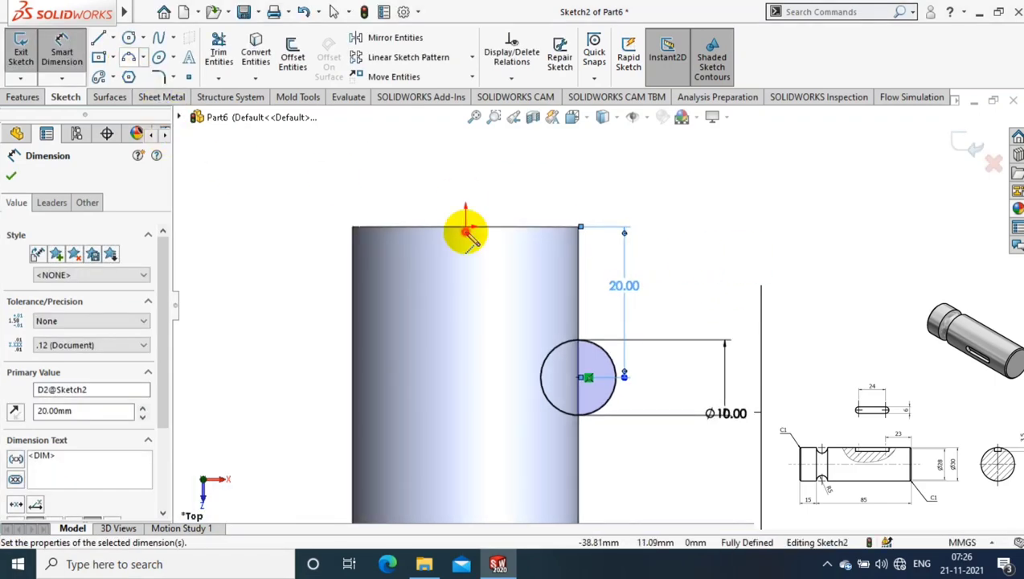
- Add a vertical centerline down from the origin and exit the sketch
key("l")
left_click_drag(465, 228, 464, 324)
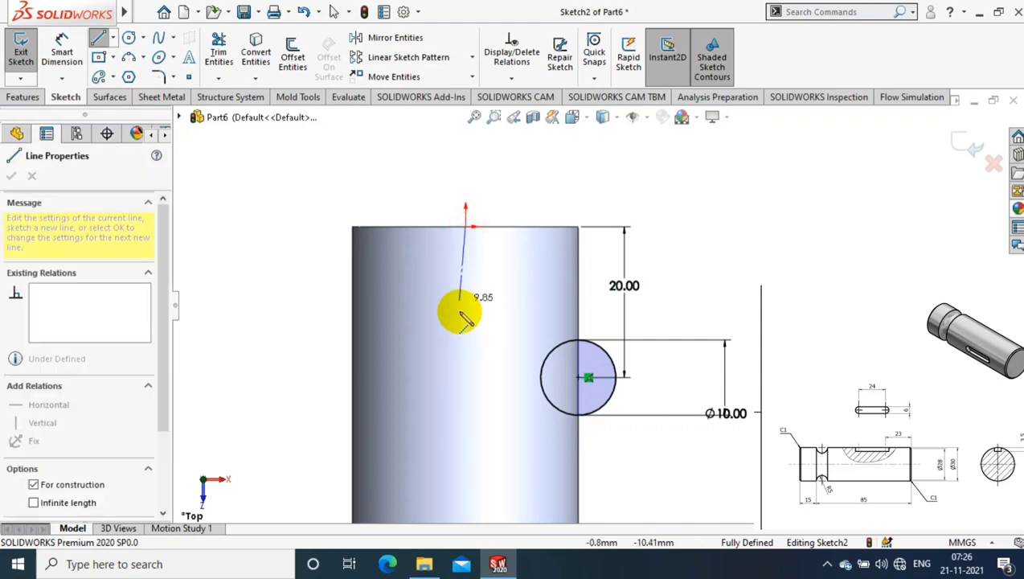
key("Escape")
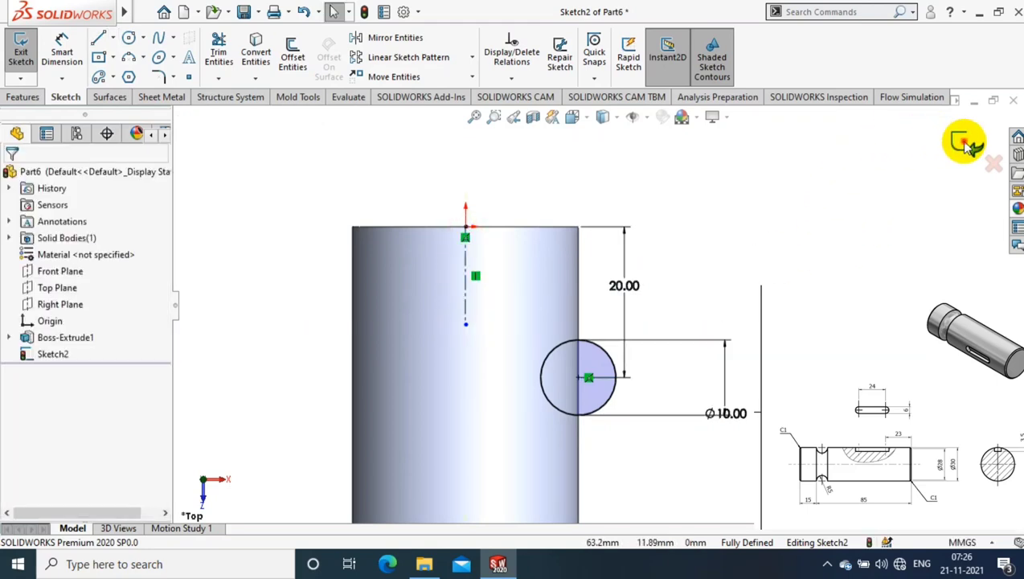
left_click(967, 143)
- Accept the 360° revolved cut around the centerline to form the neck groove
left_click(21, 97)
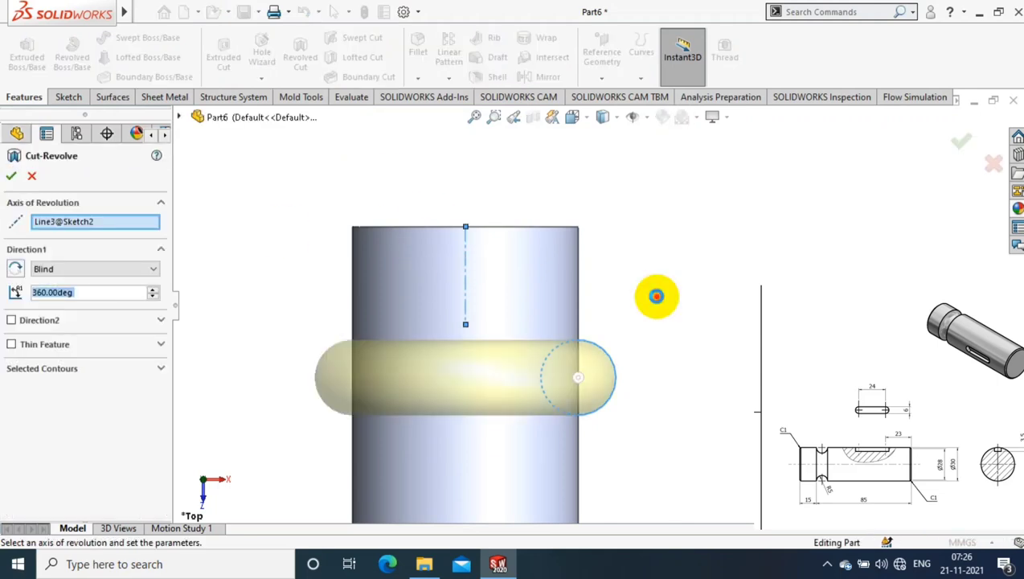
right_click(656, 296)
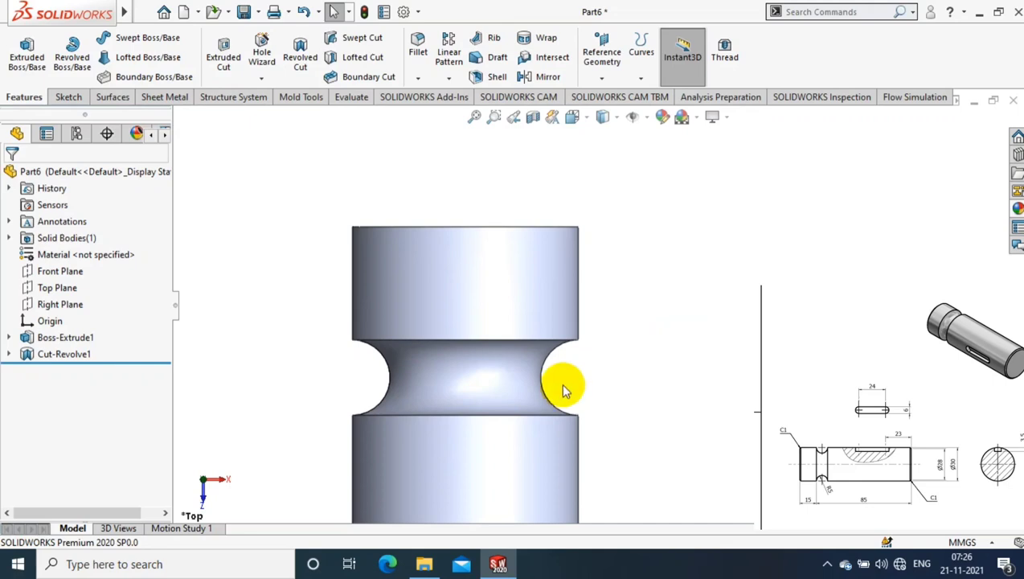
- Chamfer the top and bottom end edges with a symmetric 1 mm distance
key("f")
left_click(418, 78)
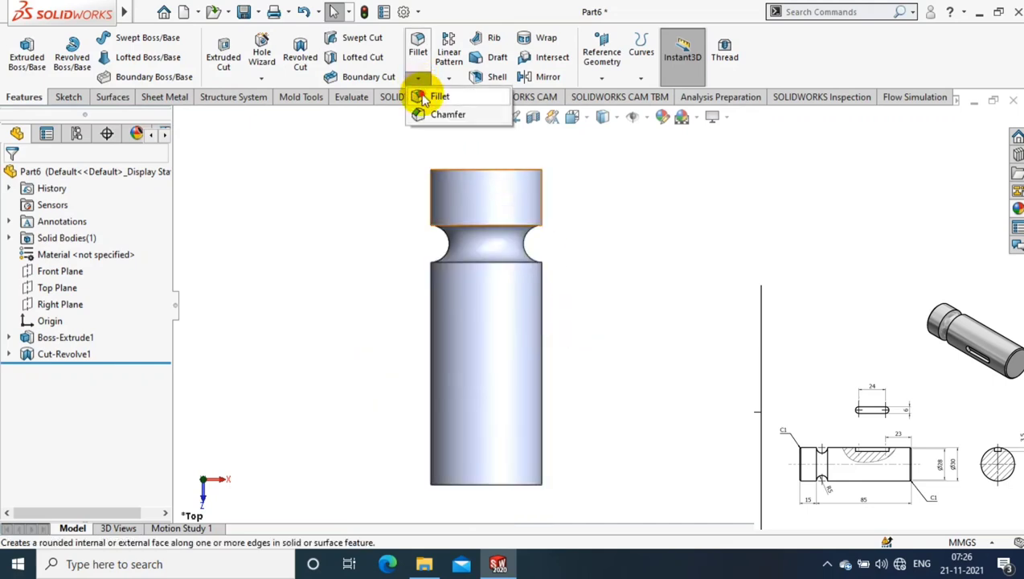
left_click(418, 114)
left_click(537, 170)
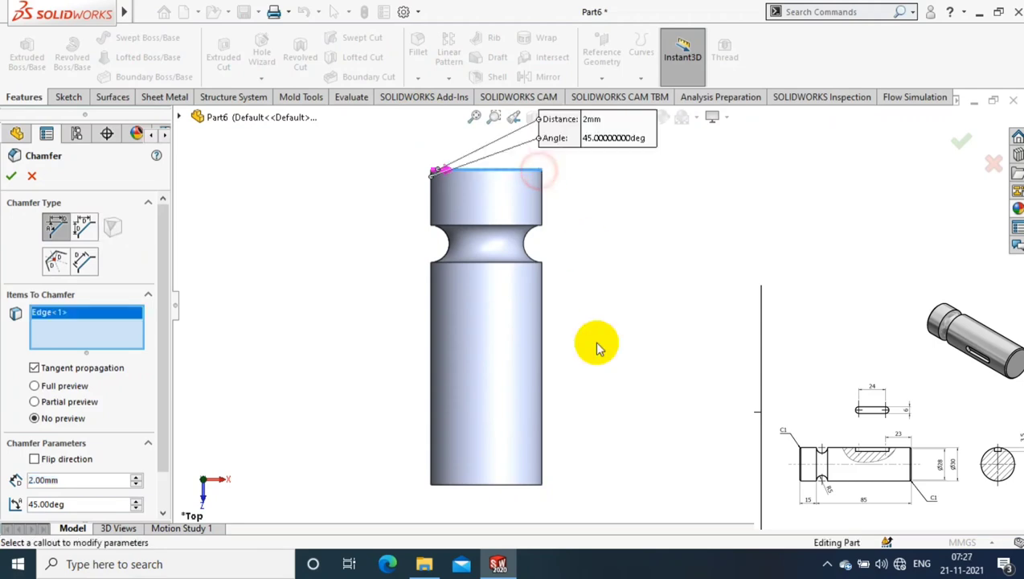
left_click(541, 485)
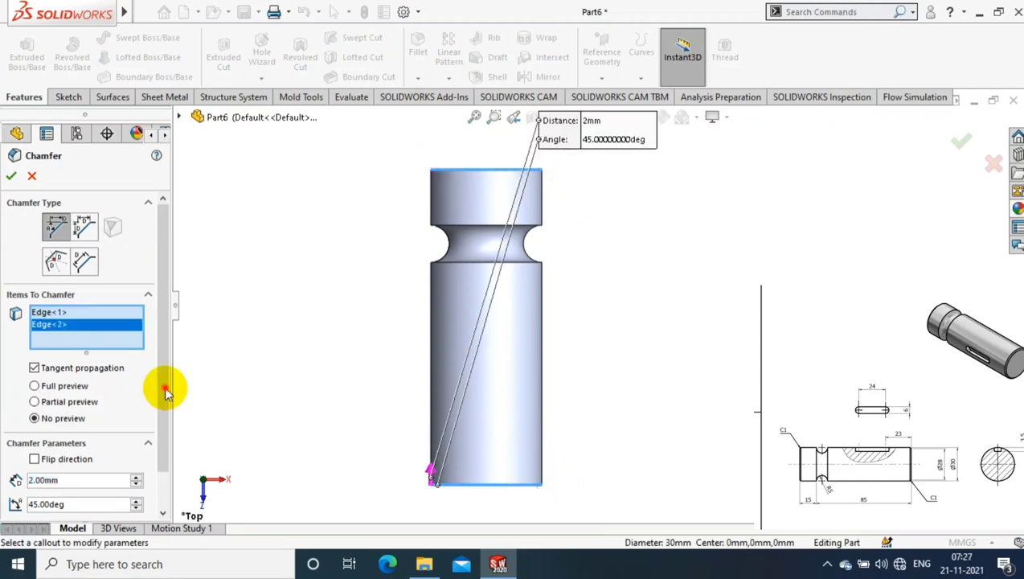
left_click(85, 226)
double_click(81, 461)
type("1")
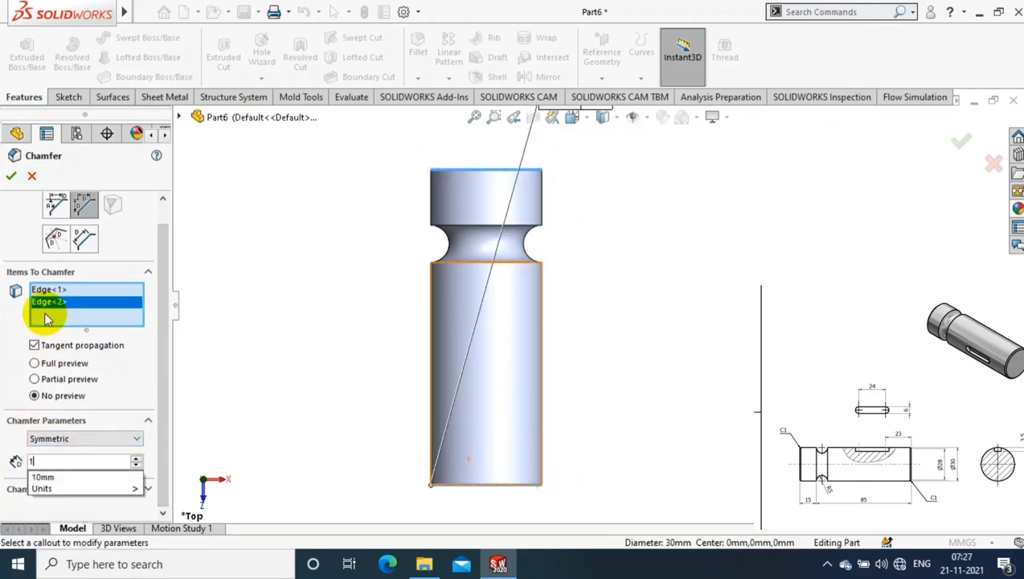
left_click(313, 235)
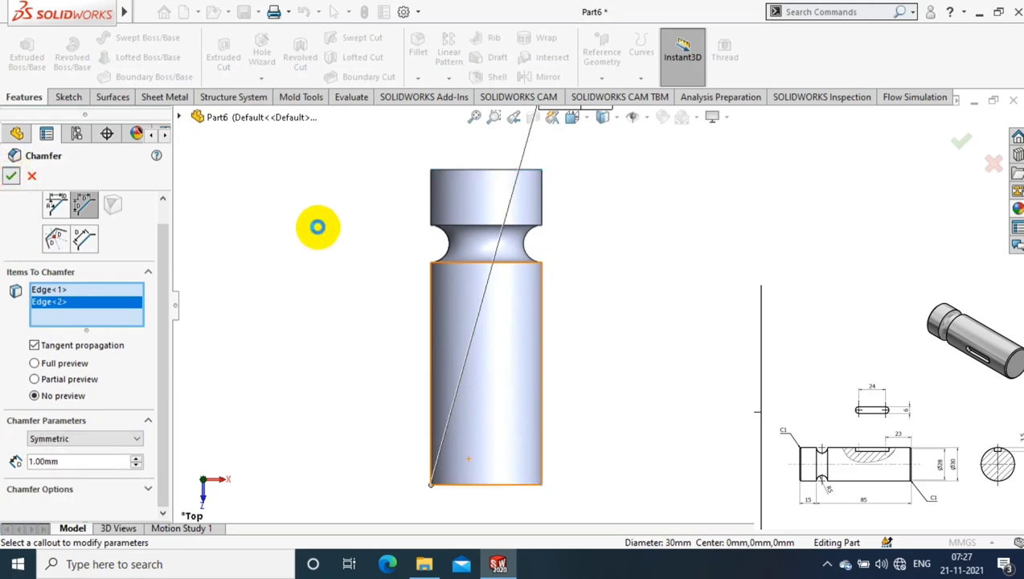
right_click(318, 224)
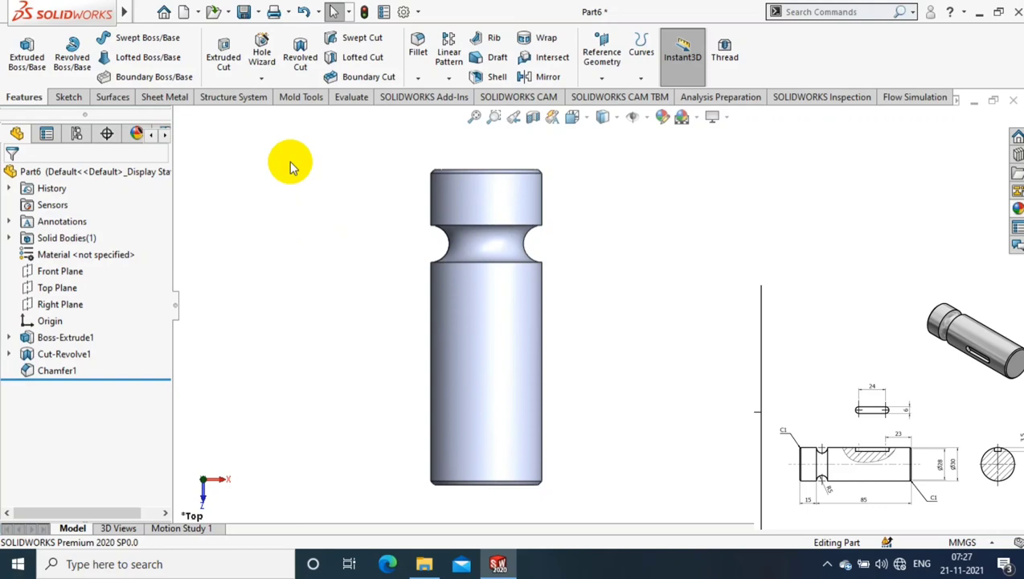
- On a new Top Plane sketch, draw a centerpoint straight slot along the shaft axis
left_click(57, 288)
left_click(68, 97)
left_click(20, 50)
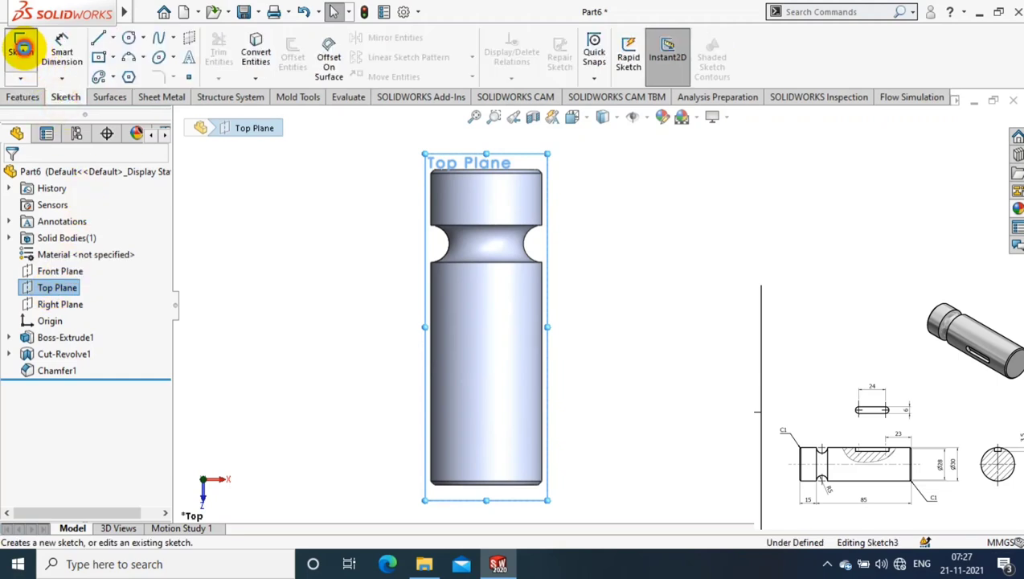
left_click(114, 77)
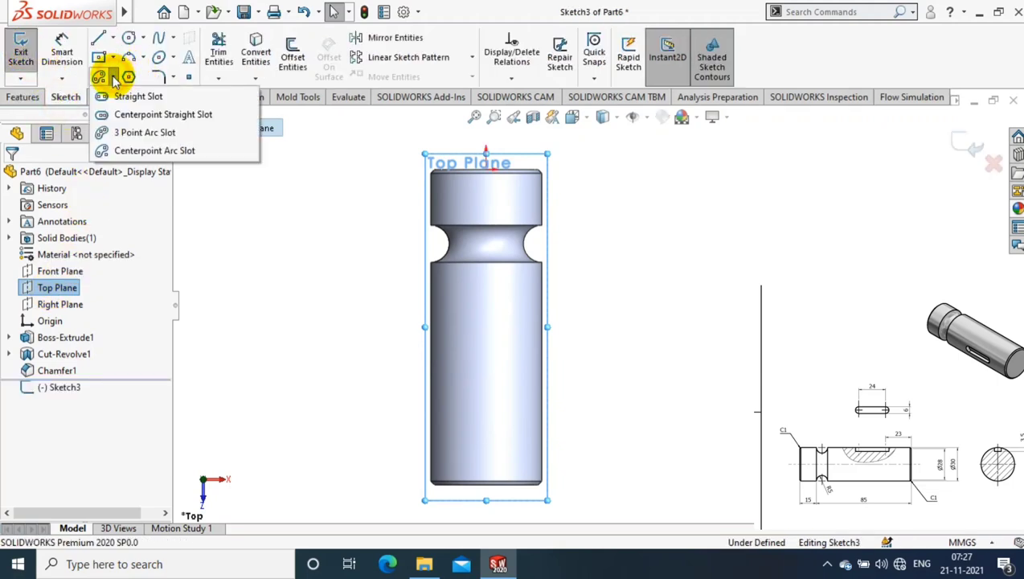
left_click(121, 115)
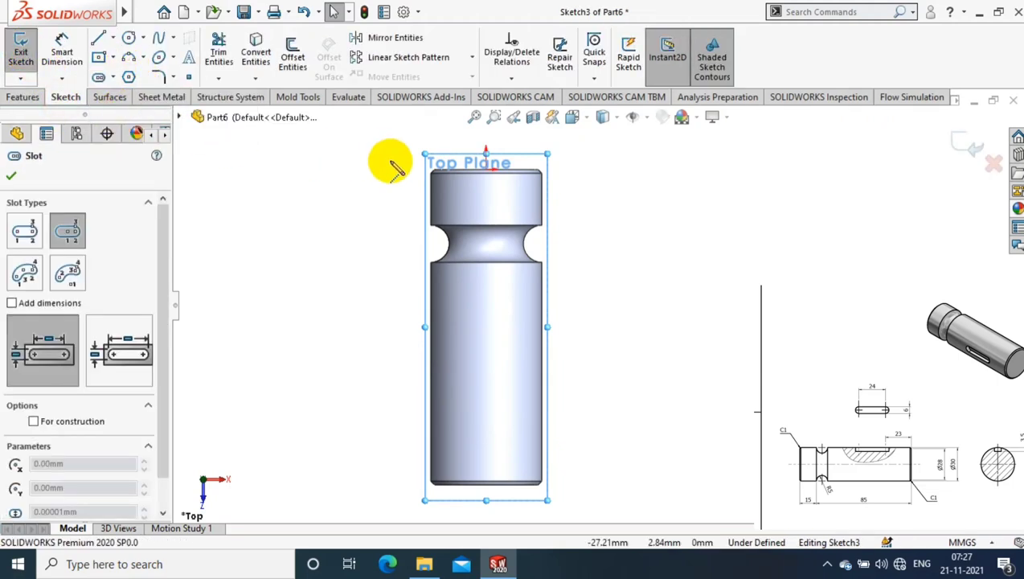
left_click(486, 352)
left_click(486, 414)
left_click(492, 406)
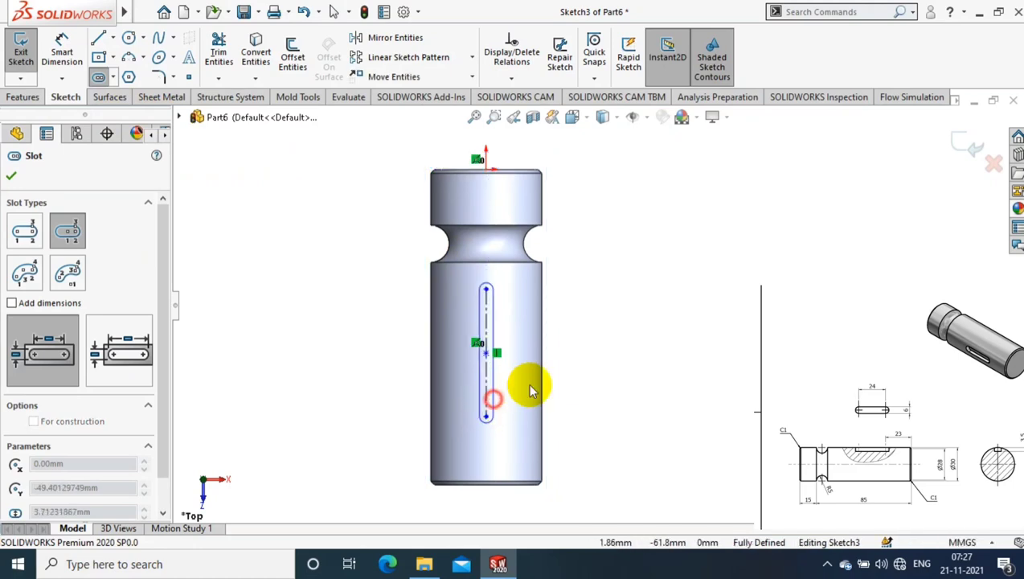
left_click(61, 53)
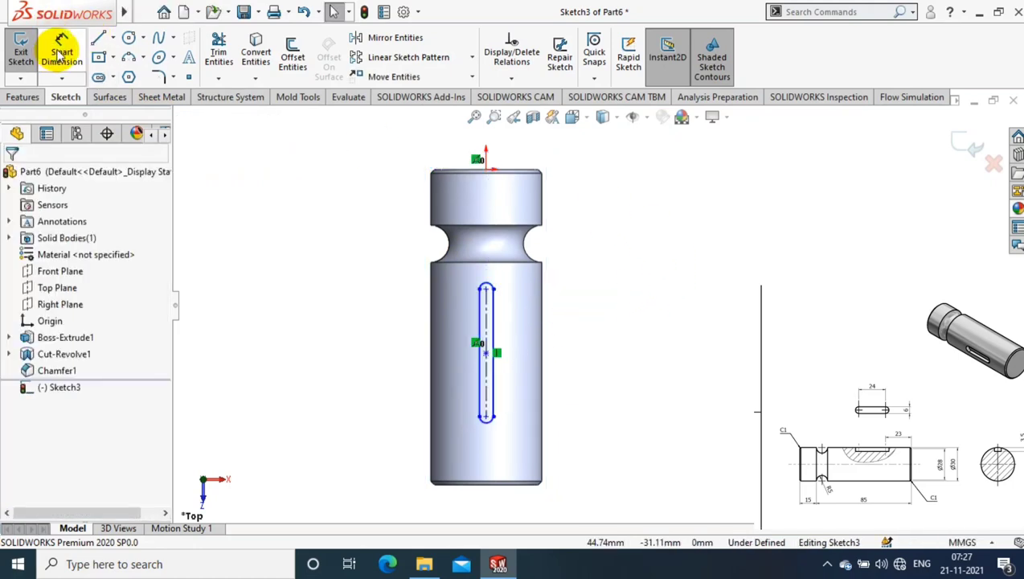
- Dimension the slot 24 mm long and 6 mm wide
left_click(61, 51)
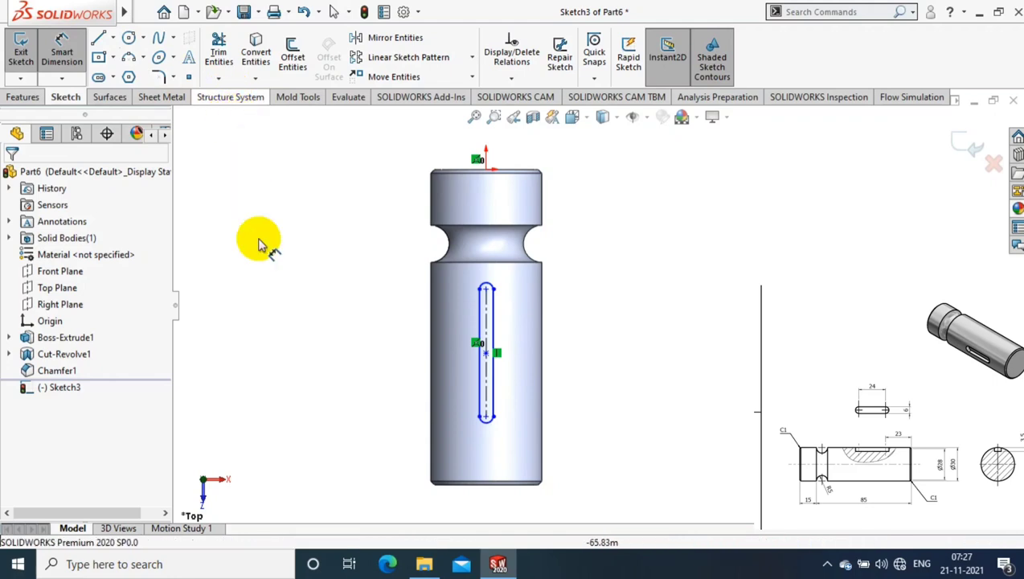
scroll(259, 244, "down", 1)
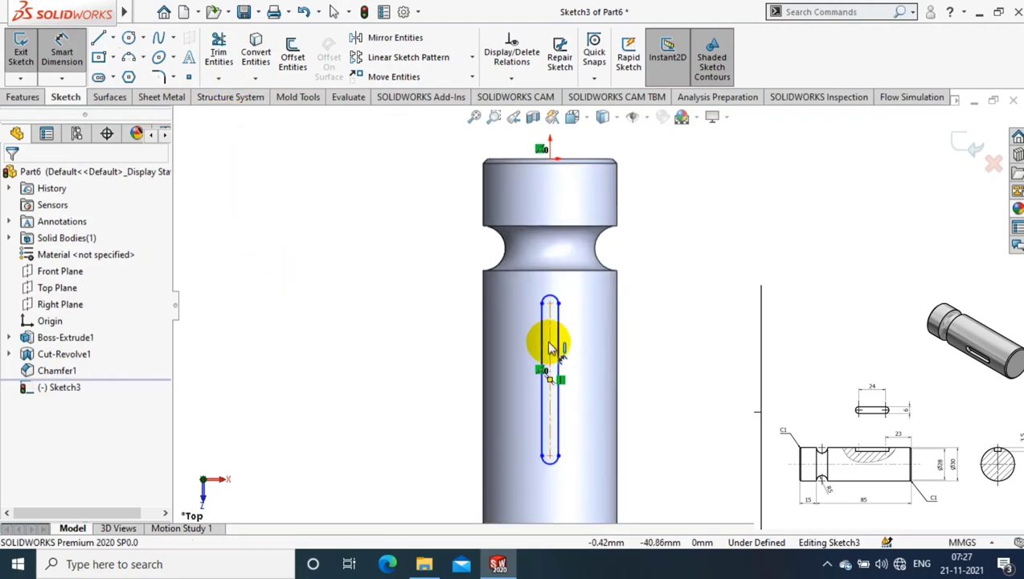
left_click(551, 348)
left_click(669, 370)
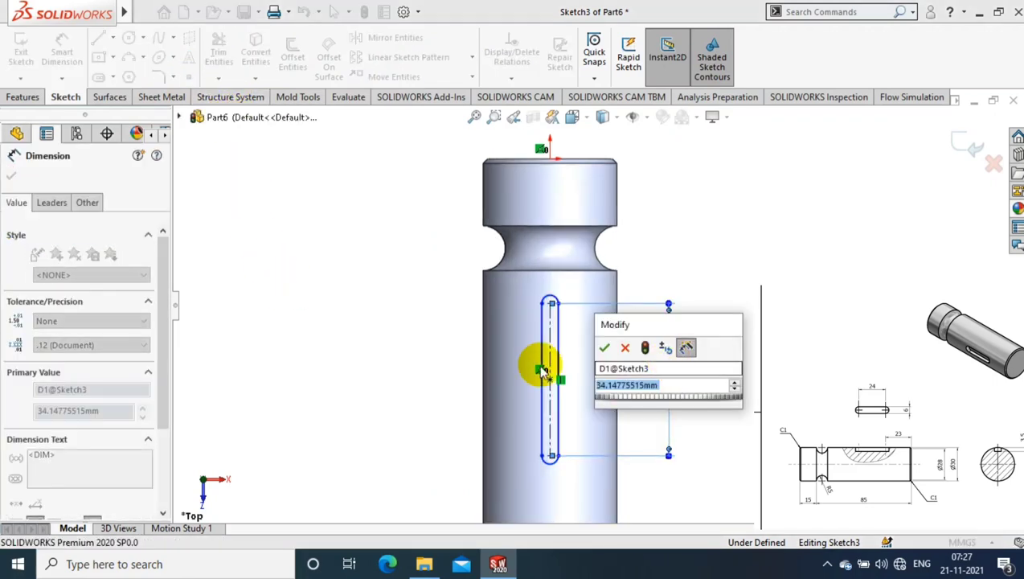
type("24")
key("Return")
left_click(548, 371)
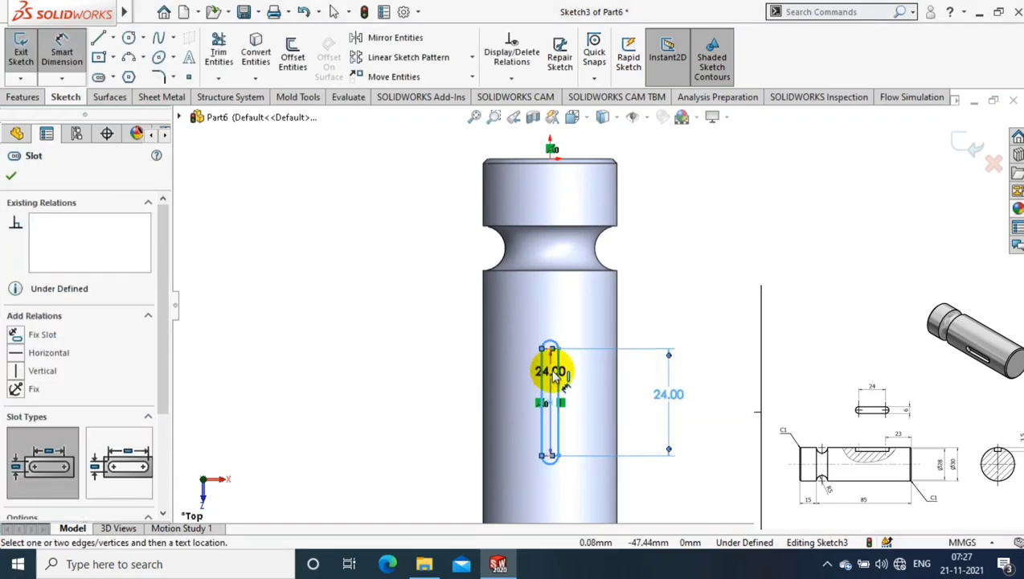
left_click(548, 347)
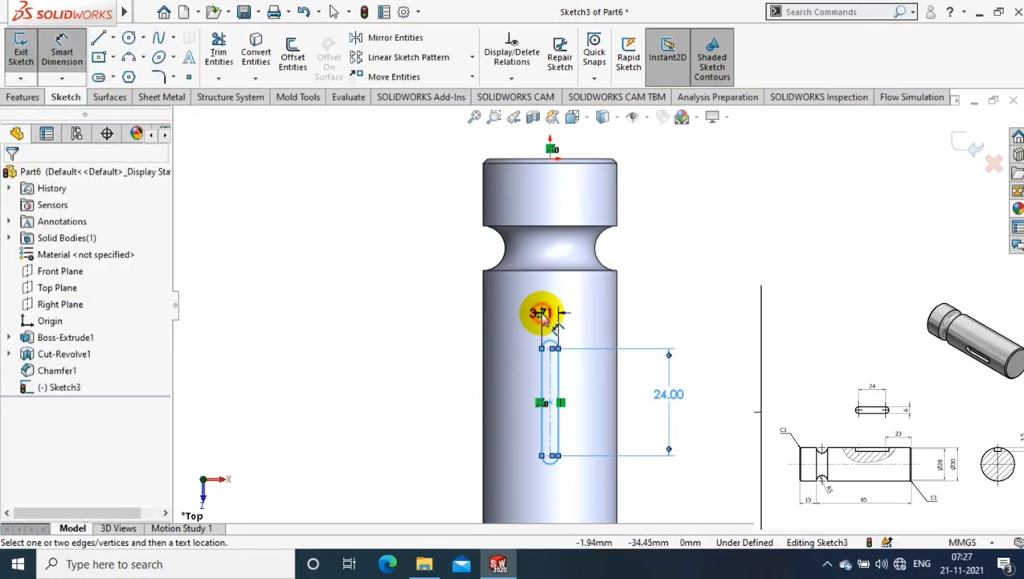
left_click(549, 315)
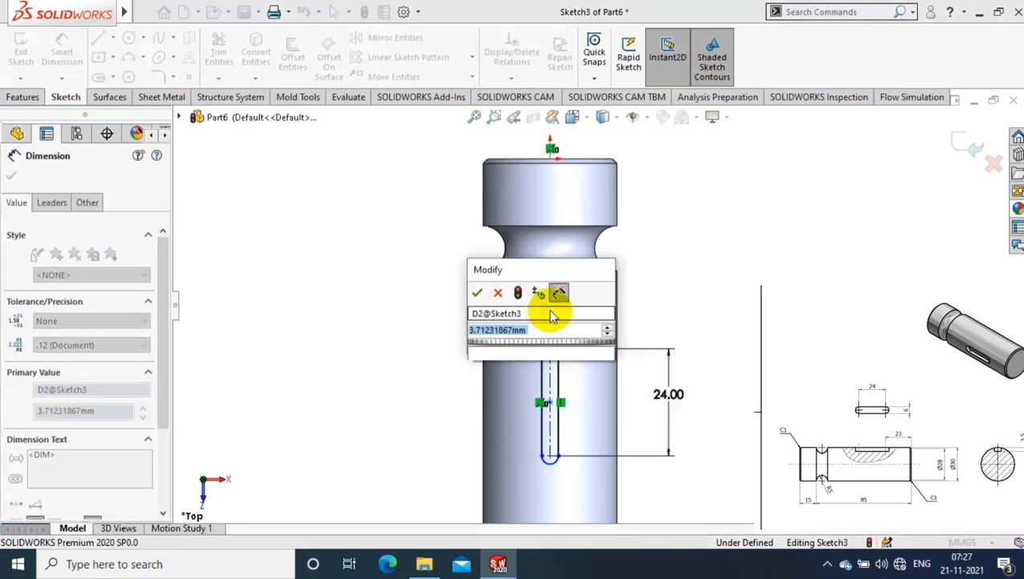
type("6")
key("Return")
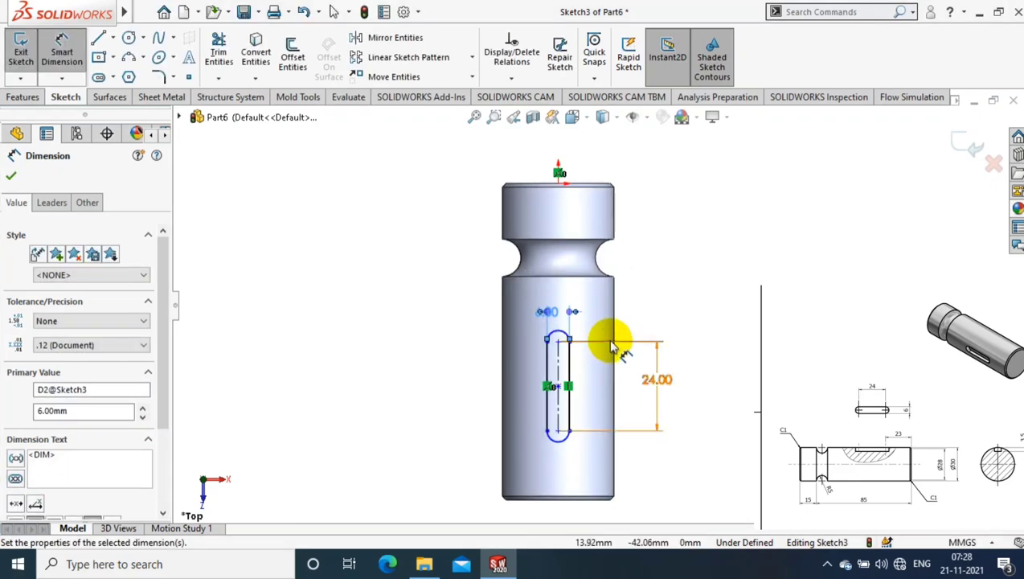
- Place the slot 23 mm from the shaft's bottom edge, then orbit to a 3D view
scroll(612, 347, "up", 1)
left_click(561, 467)
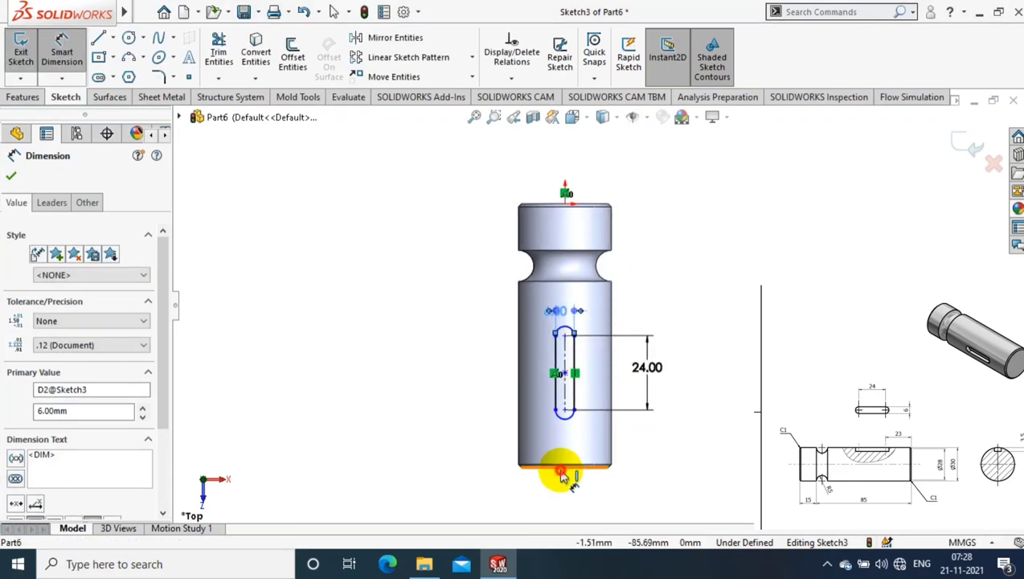
left_click(568, 417)
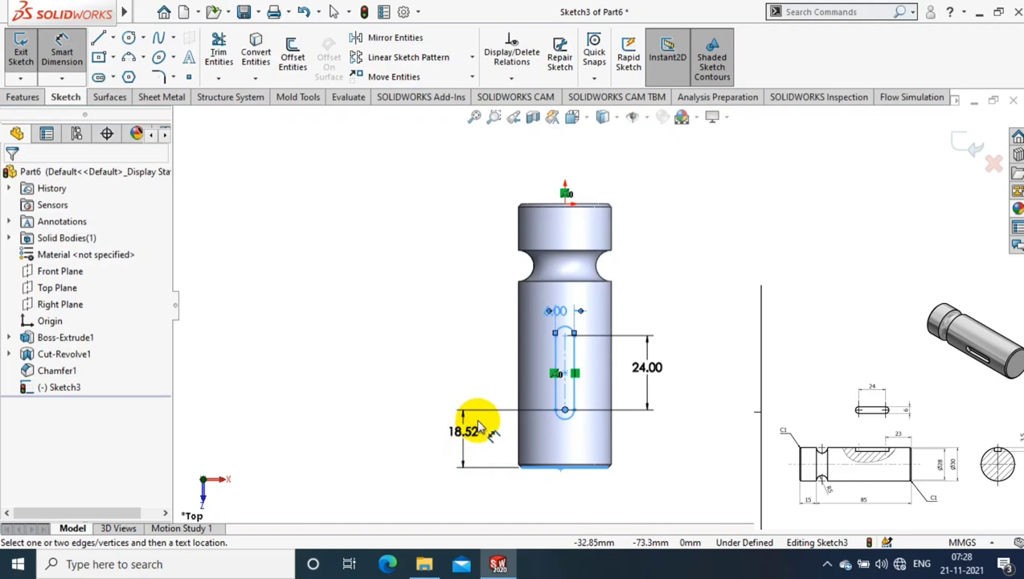
left_click(476, 428)
key("Return")
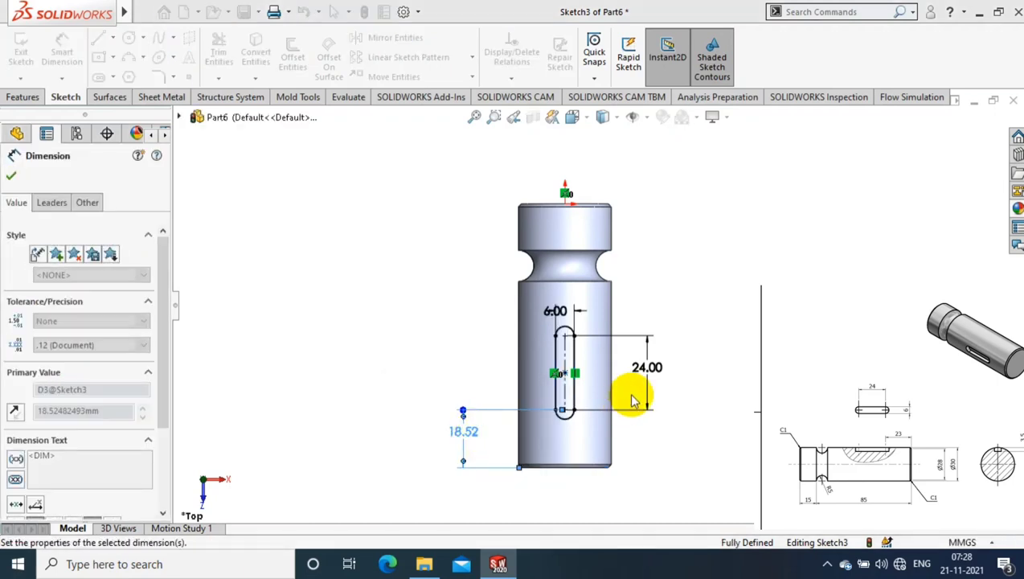
type("23")
key("Return")
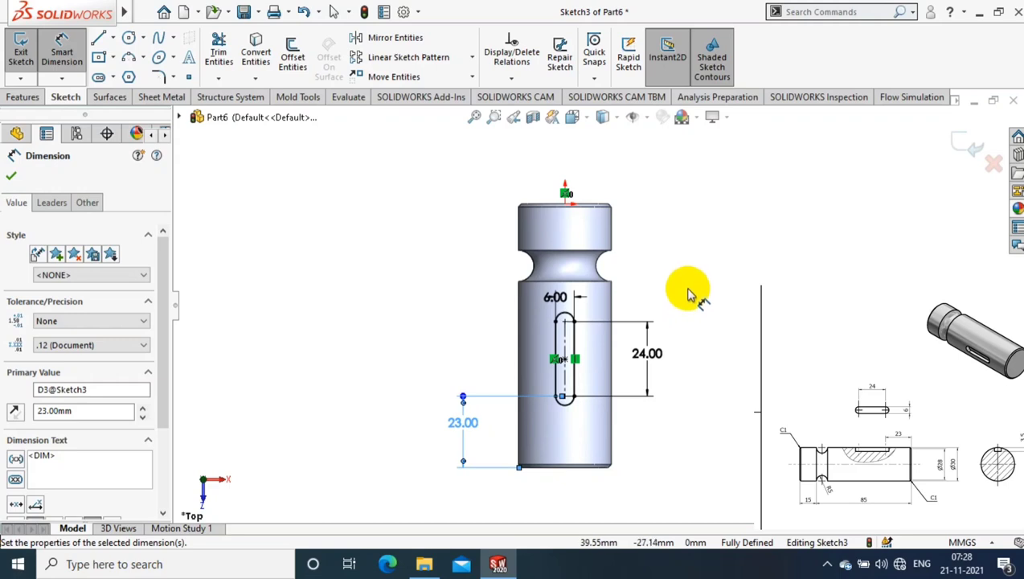
left_click(687, 291)
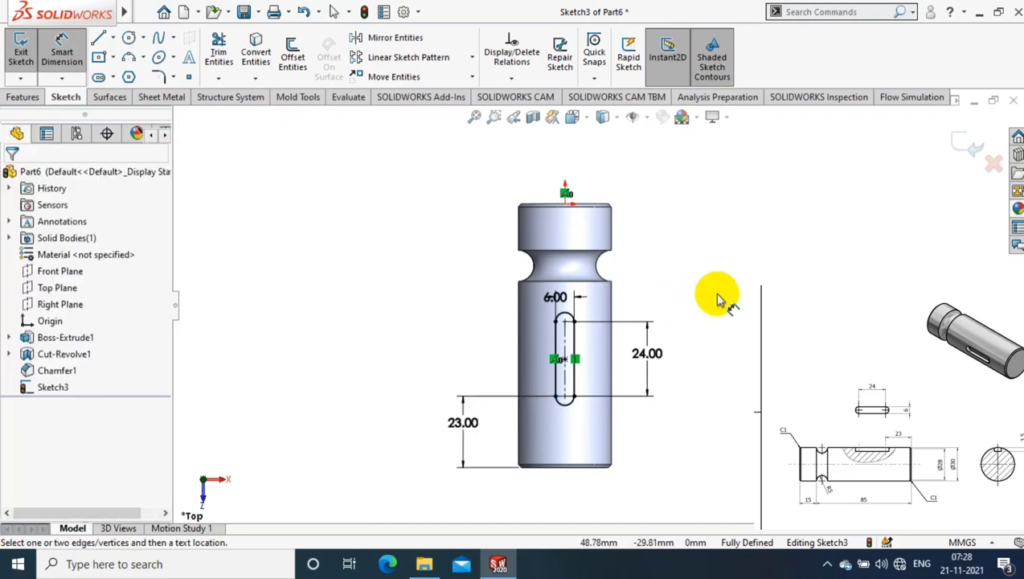
middle_click_drag(715, 293, 707, 190)
- Exit the slot sketch and start an Extruded Cut from it
left_click(20, 50)
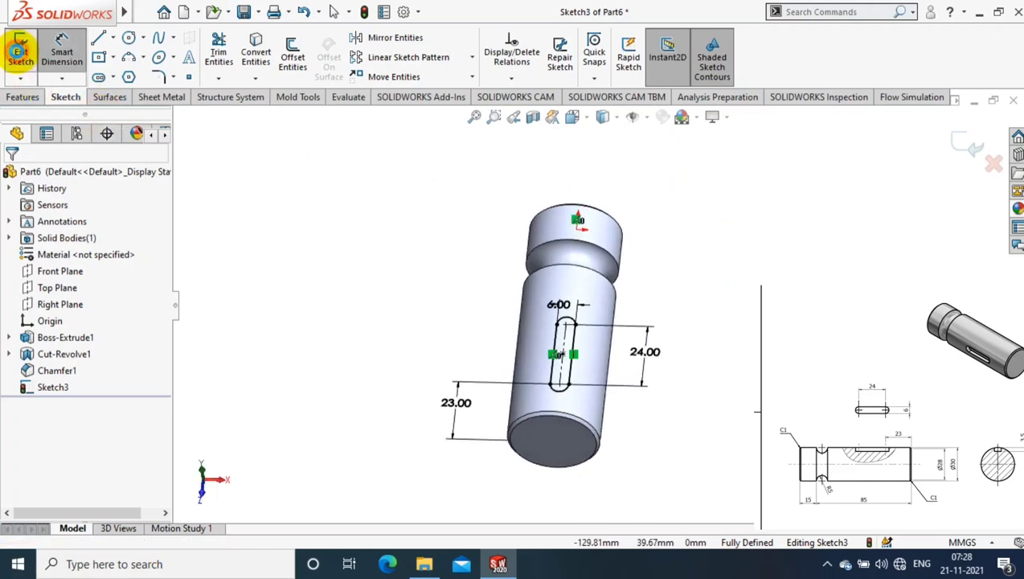
left_click(24, 96)
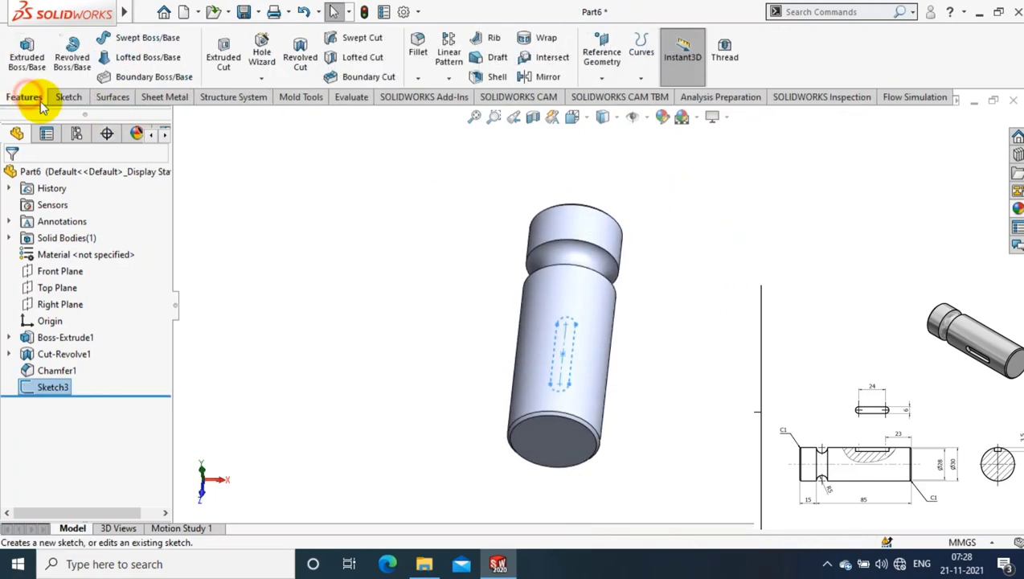
left_click(225, 64)
mouse_move(661, 339)
middle_mouse_down()
mouse_move(583, 128)
mouse_move(487, 39)
mouse_move(611, 278)
mouse_move(153, 245)
mouse_move(141, 230)
middle_mouse_up()
- Start the cut from a reversed 20 mm offset and set its depth to 3.5 mm
left_click(141, 223)
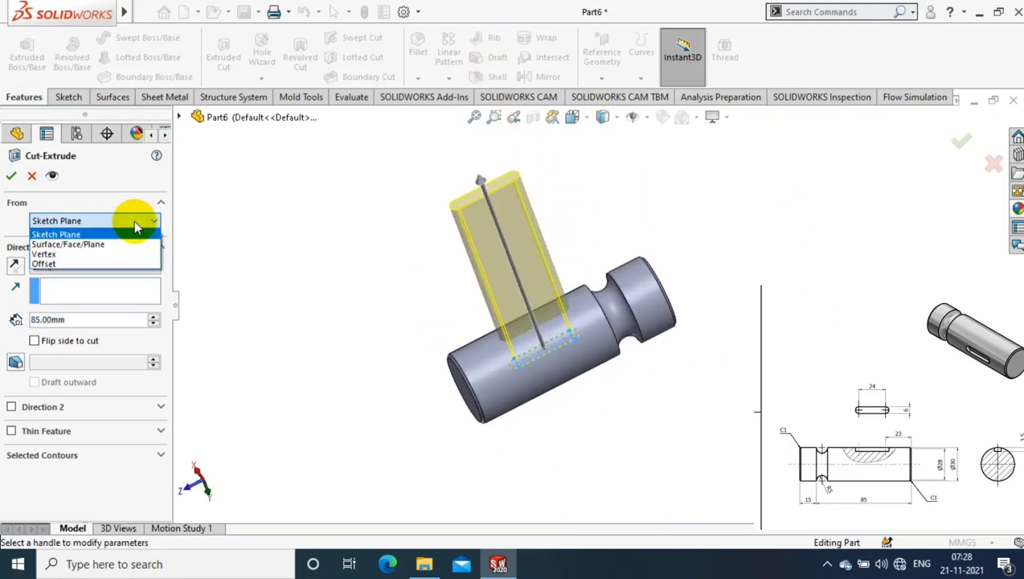
left_click(90, 264)
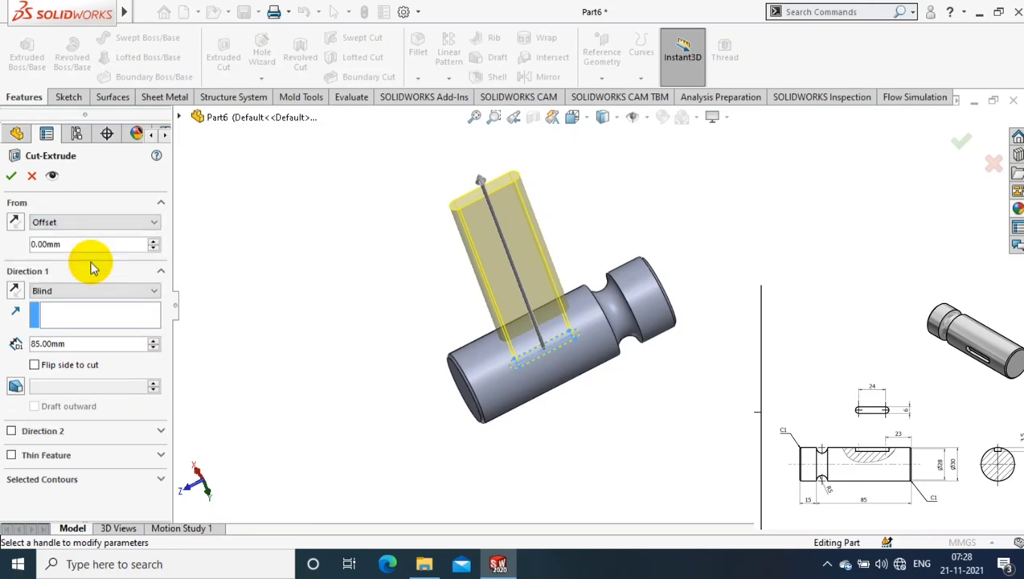
left_click(154, 242)
left_click(153, 241)
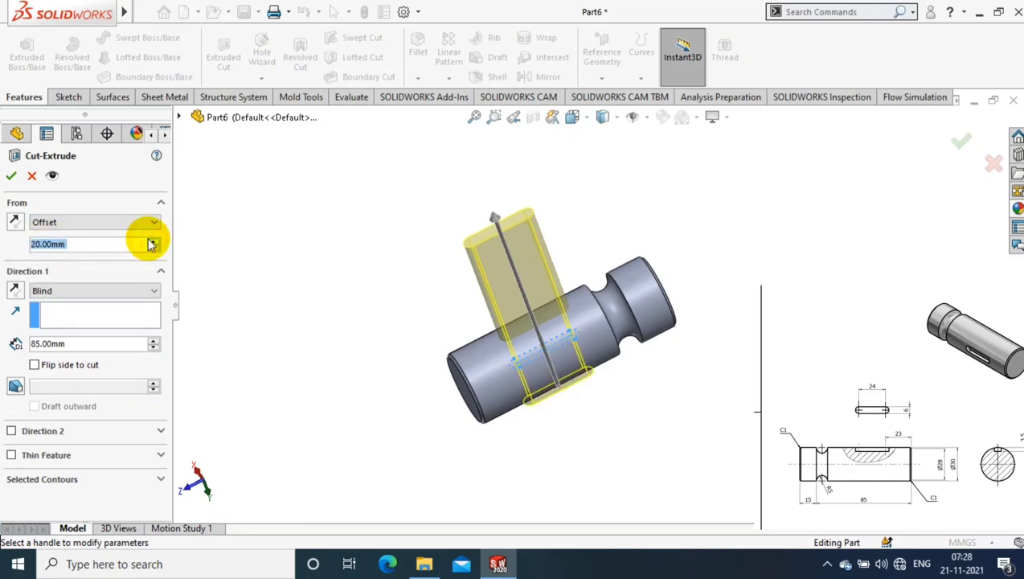
left_click(14, 222)
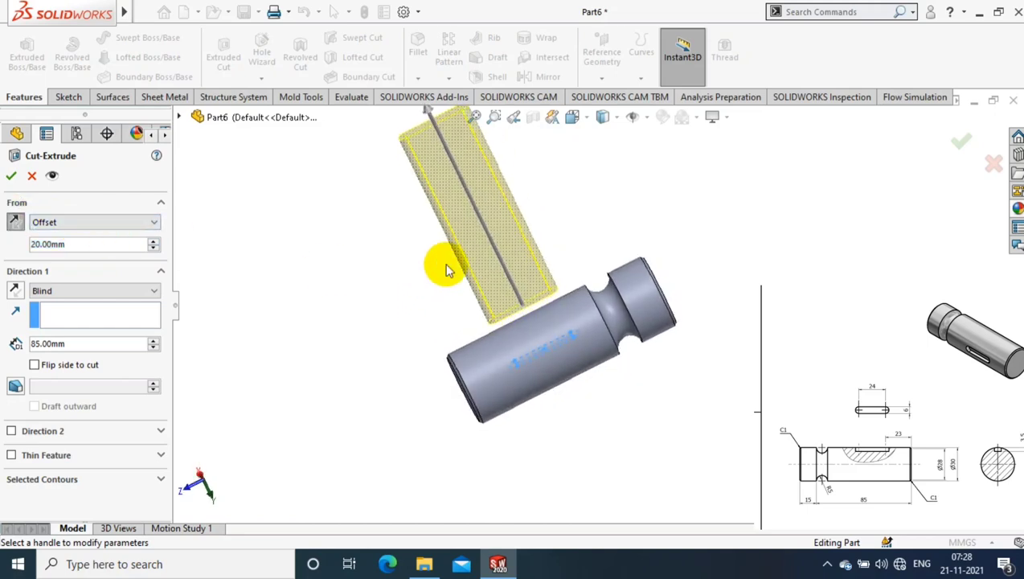
left_click(88, 344)
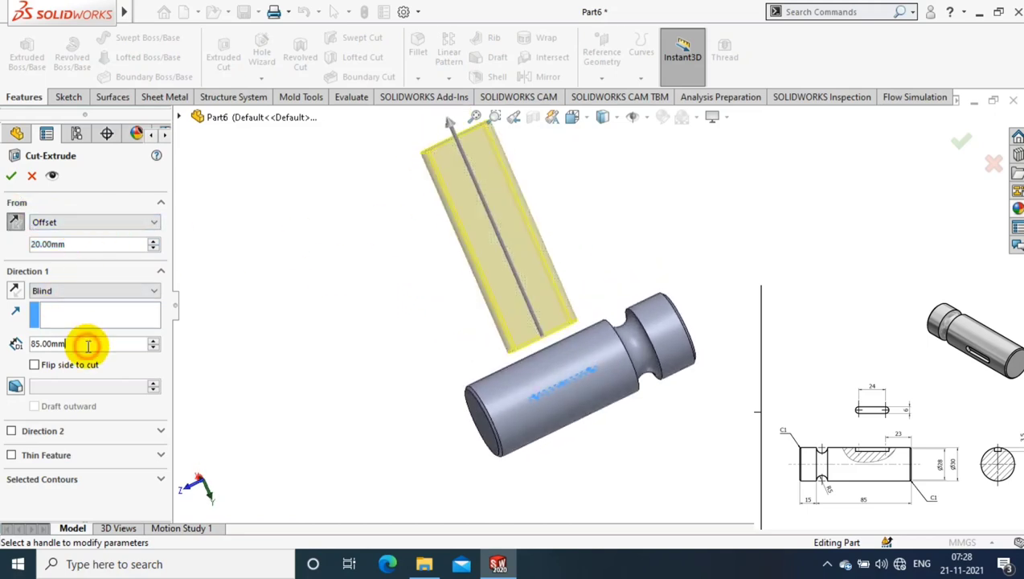
left_click_drag(87, 344, 12, 341)
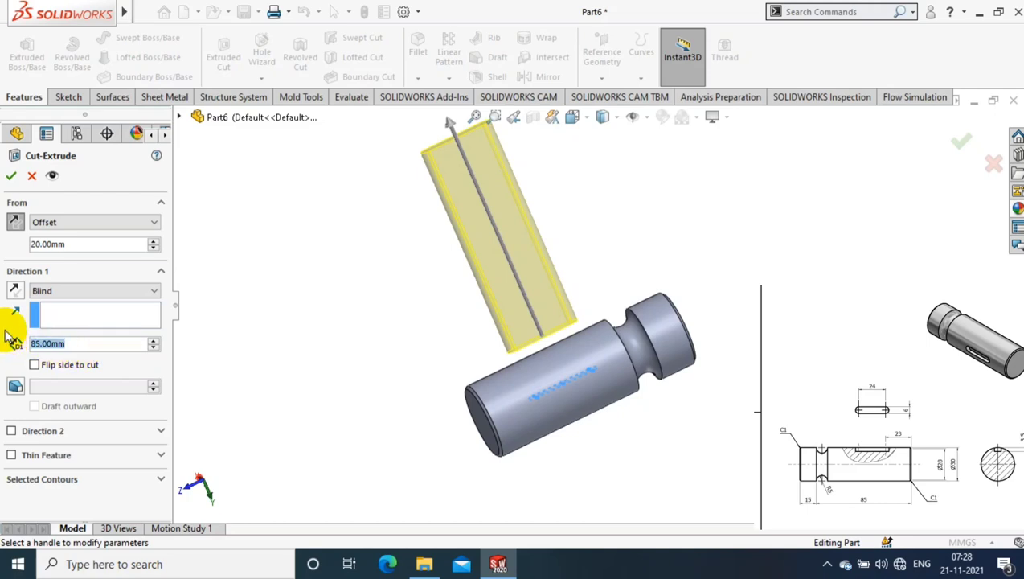
type("3.5")
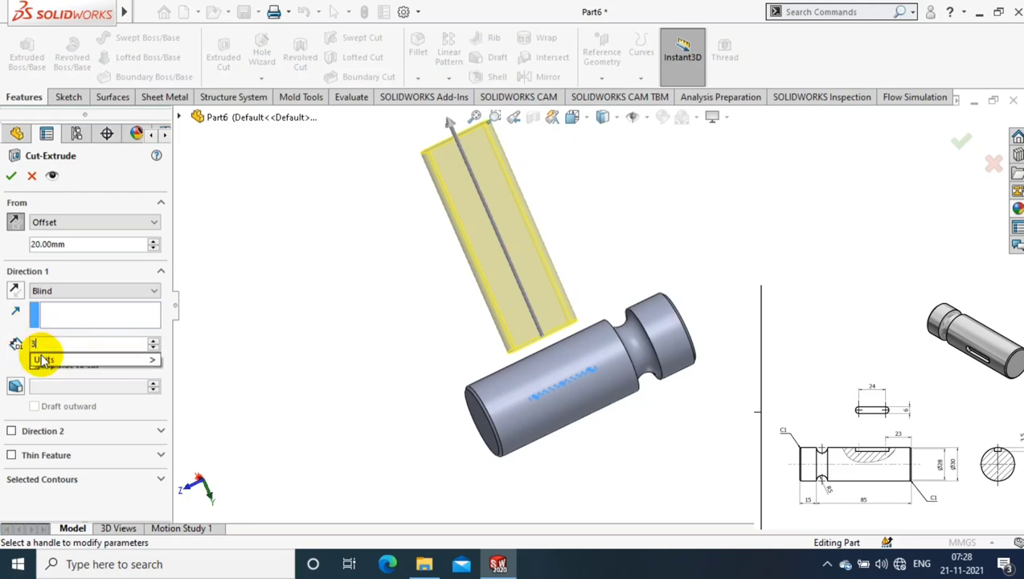
key("Return")
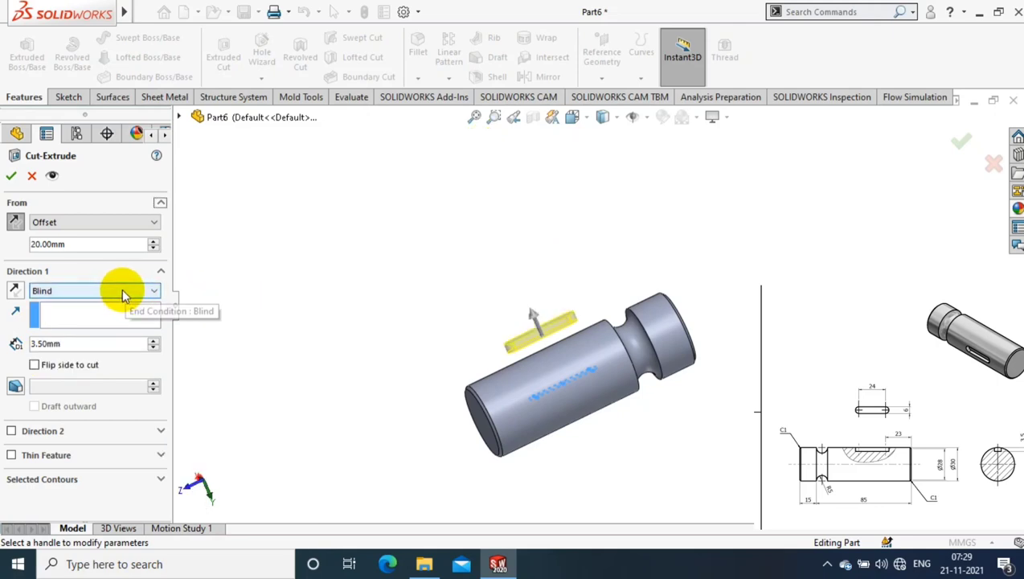
- End the cut at a reversed offset from the shaft's cylindrical face, creating Cut-Extrude1
left_click(121, 292)
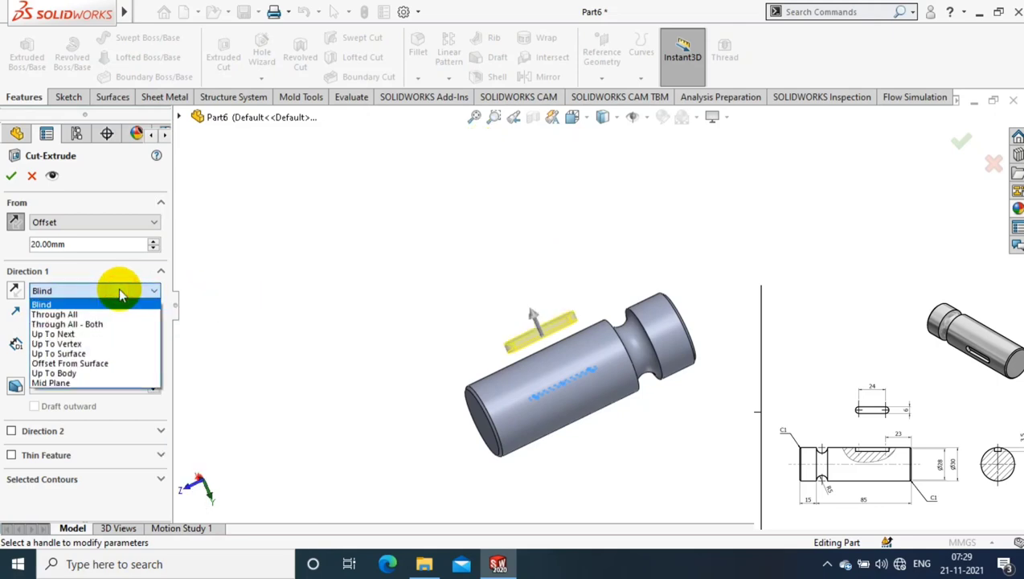
left_click(78, 367)
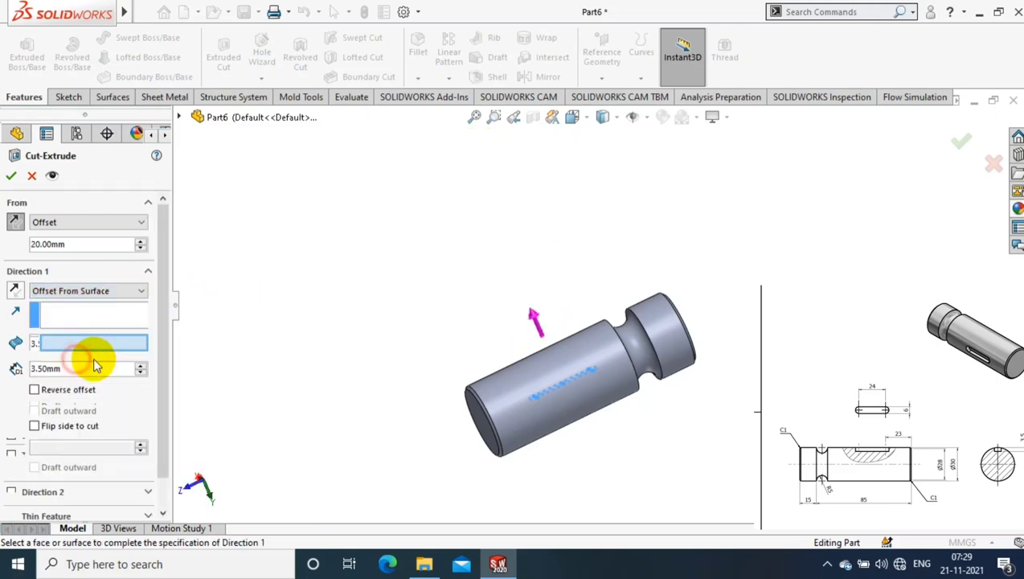
left_click(563, 367)
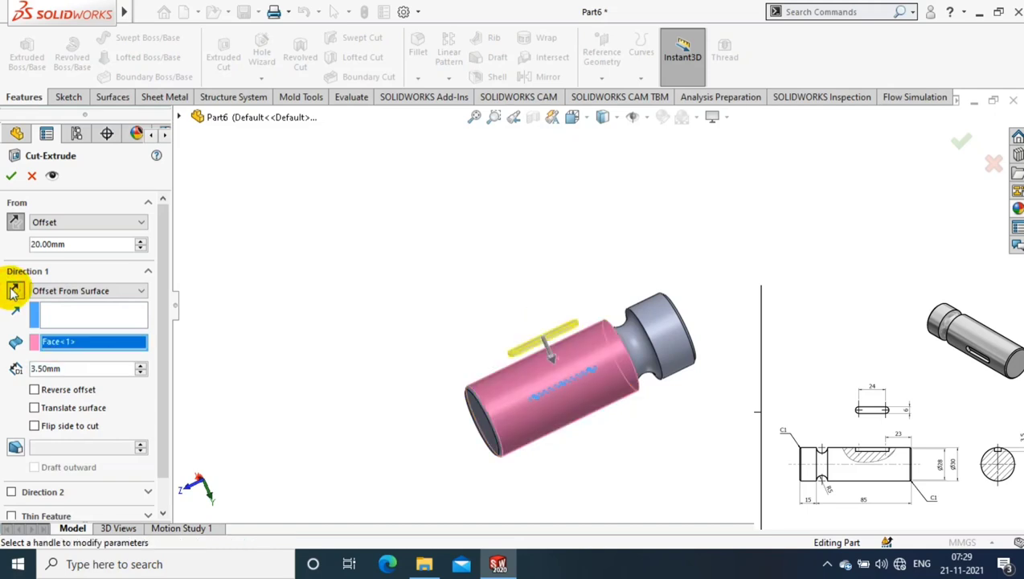
scroll(627, 386, "down", 2)
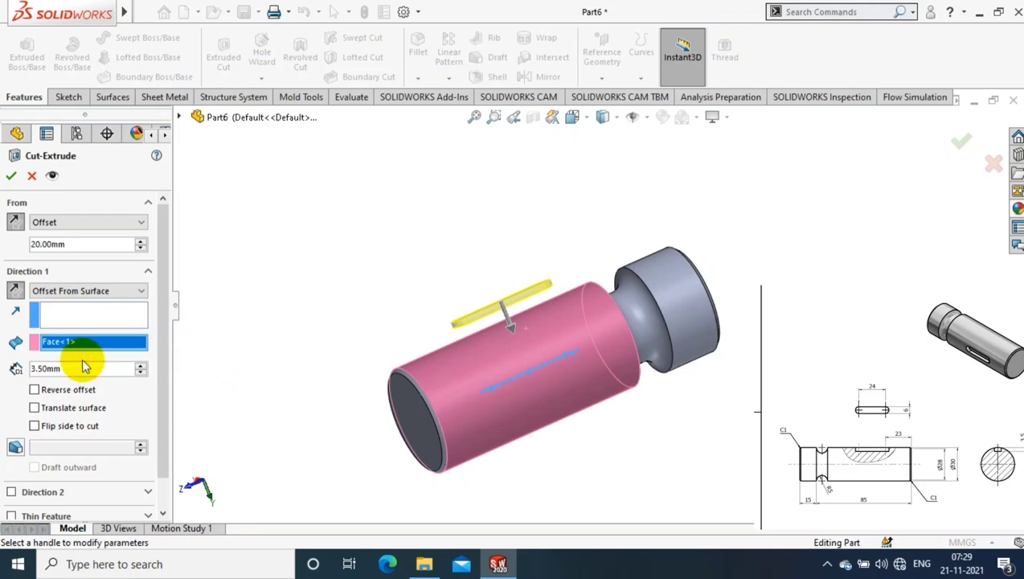
left_click(35, 389)
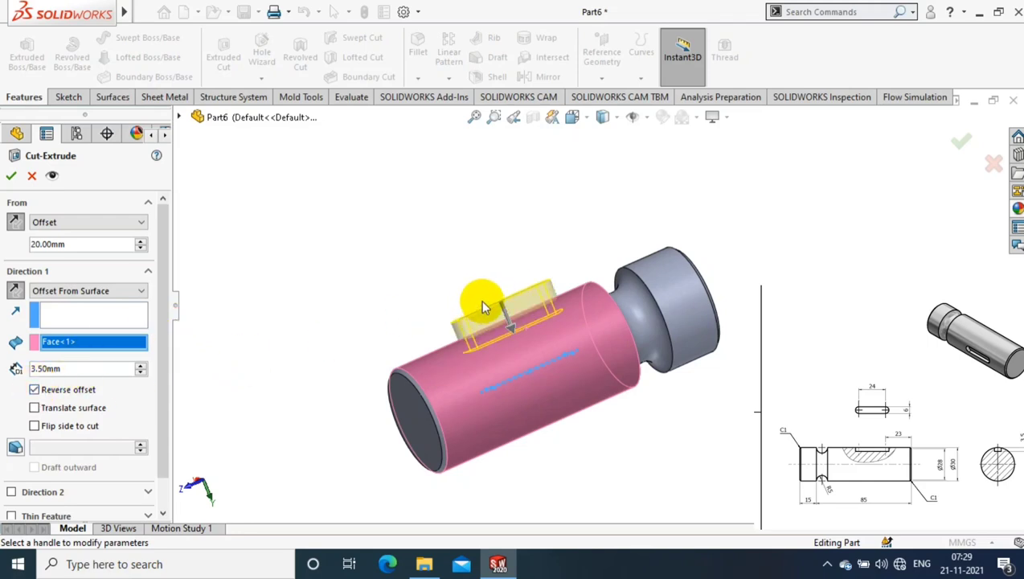
left_click(12, 178)
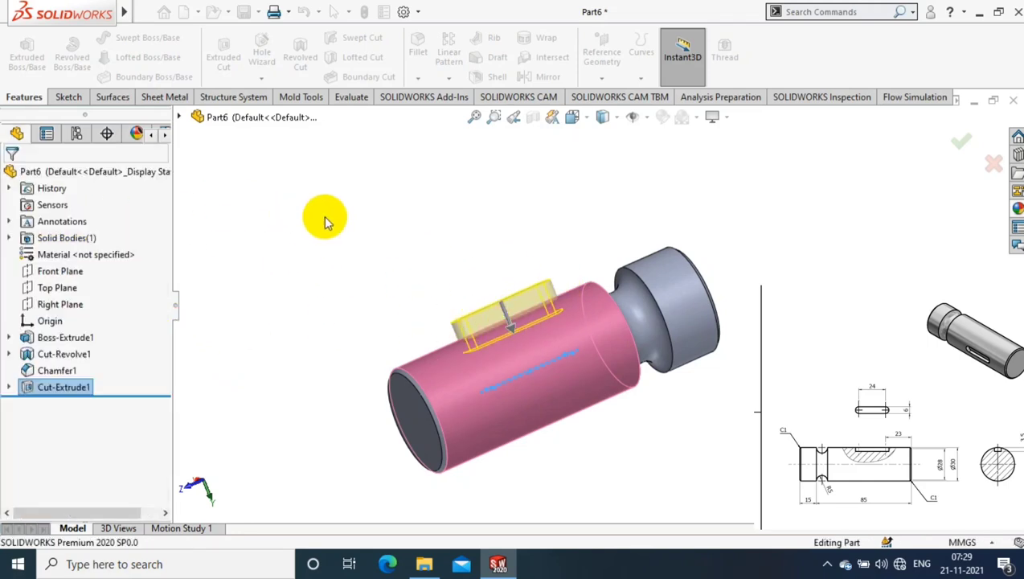
- Apply a dark grey (RGB 128, 128, 128) colour appearance to the whole part
mouse_move(670, 315)
middle_mouse_down()
mouse_move(647, 378)
mouse_move(675, 298)
mouse_move(665, 304)
middle_mouse_up()
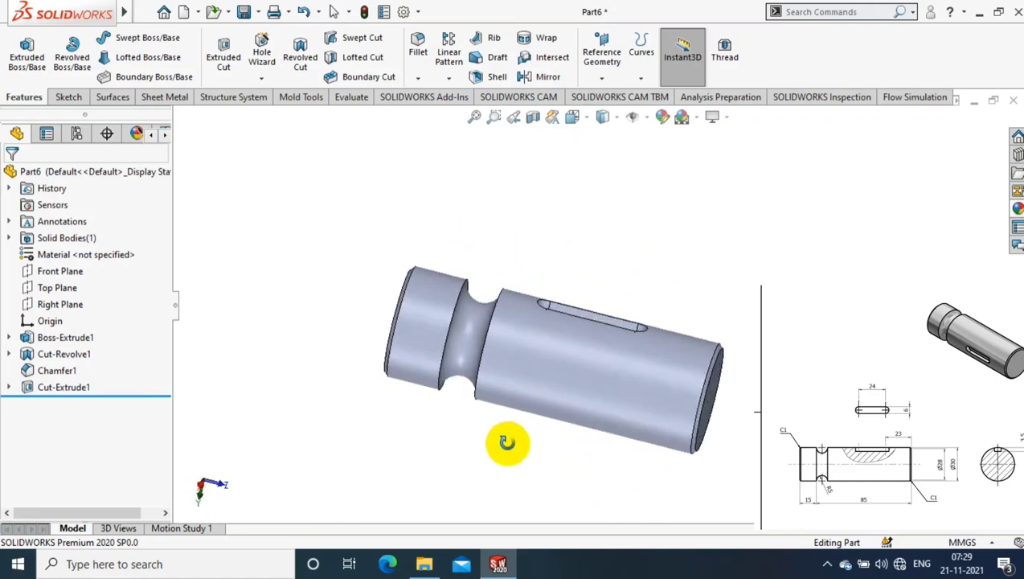
mouse_move(503, 441)
middle_mouse_down()
mouse_move(469, 430)
mouse_move(427, 442)
mouse_move(584, 390)
middle_mouse_up()
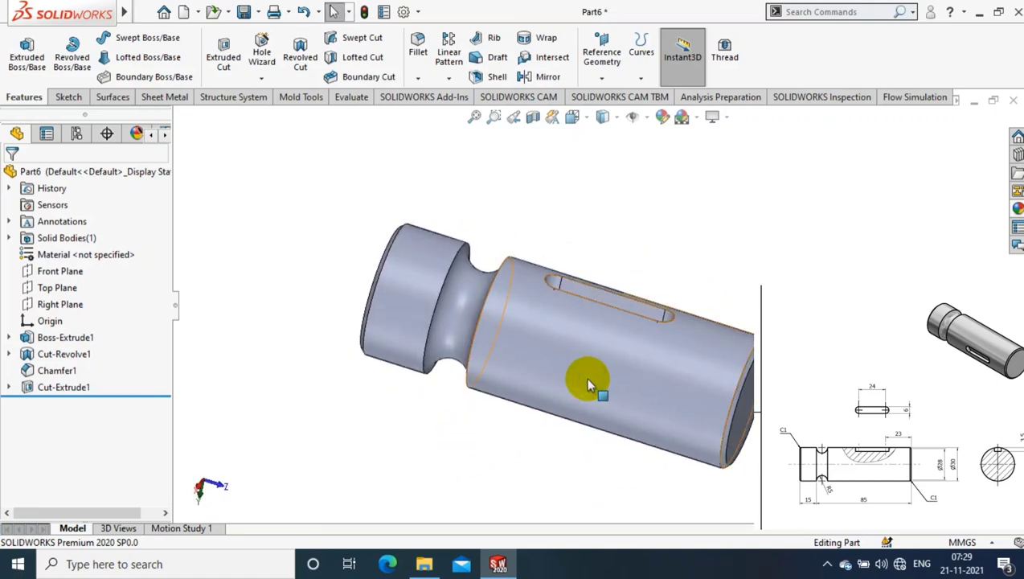
right_click(587, 384)
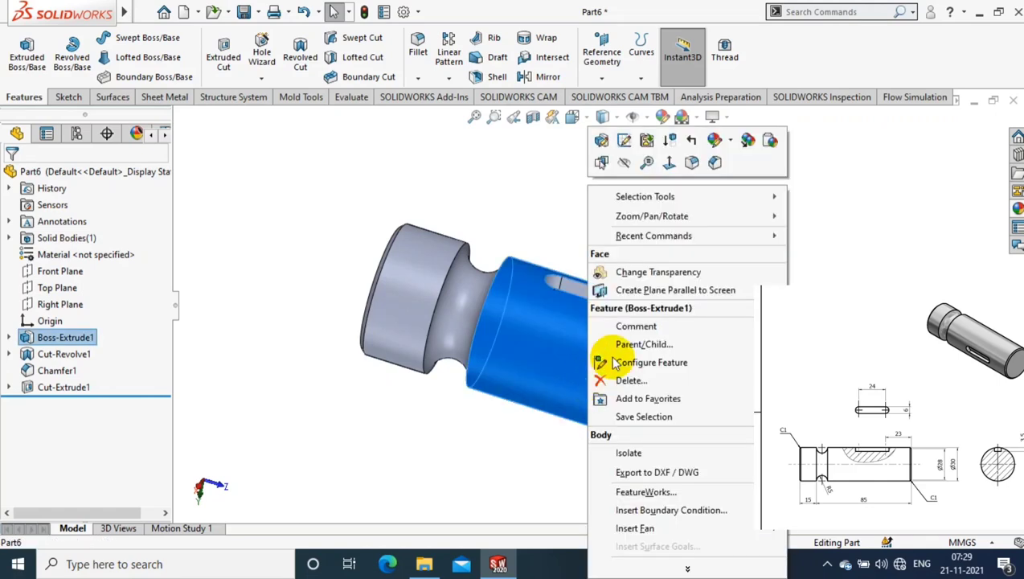
left_click(727, 143)
left_click(742, 221)
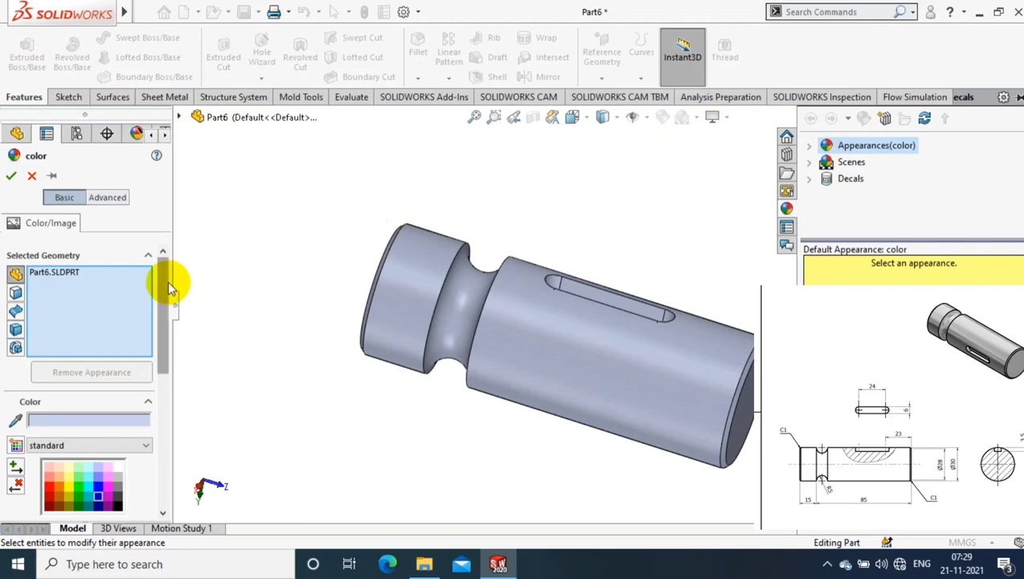
left_click_drag(169, 286, 167, 336)
left_click(117, 354)
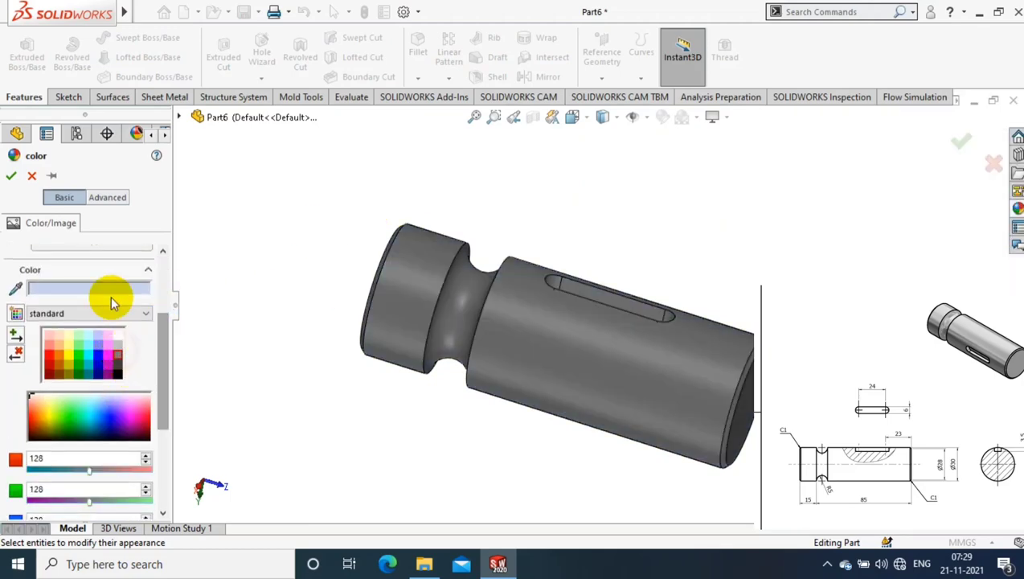
left_click(10, 175)
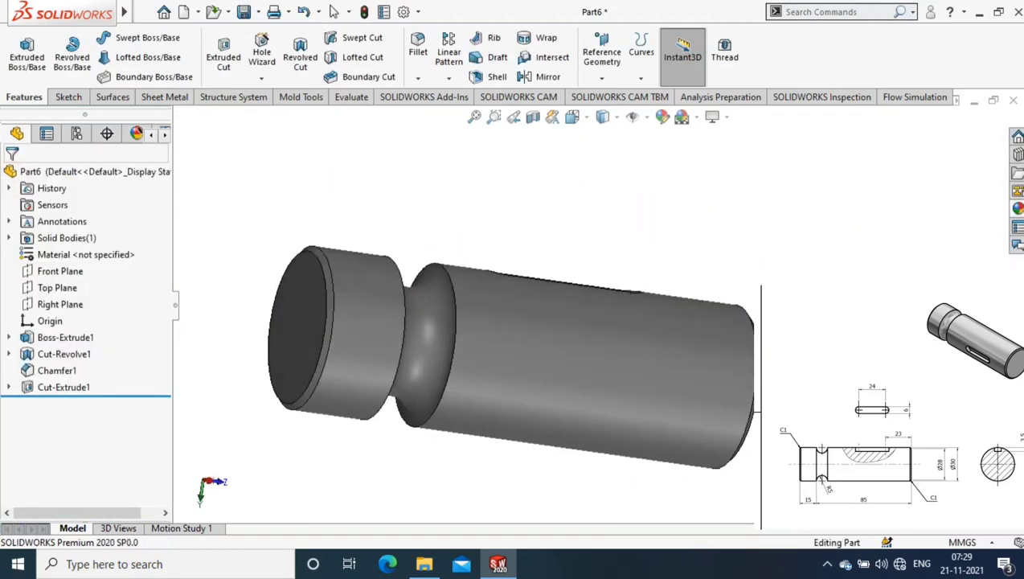